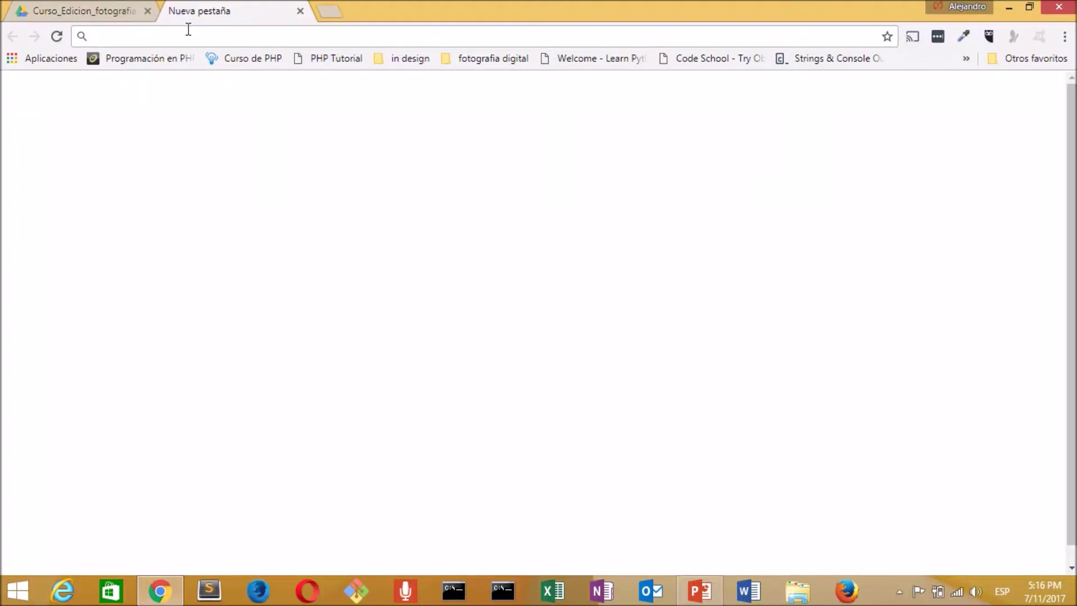
{"action": "type", "text": "www.google.com"}
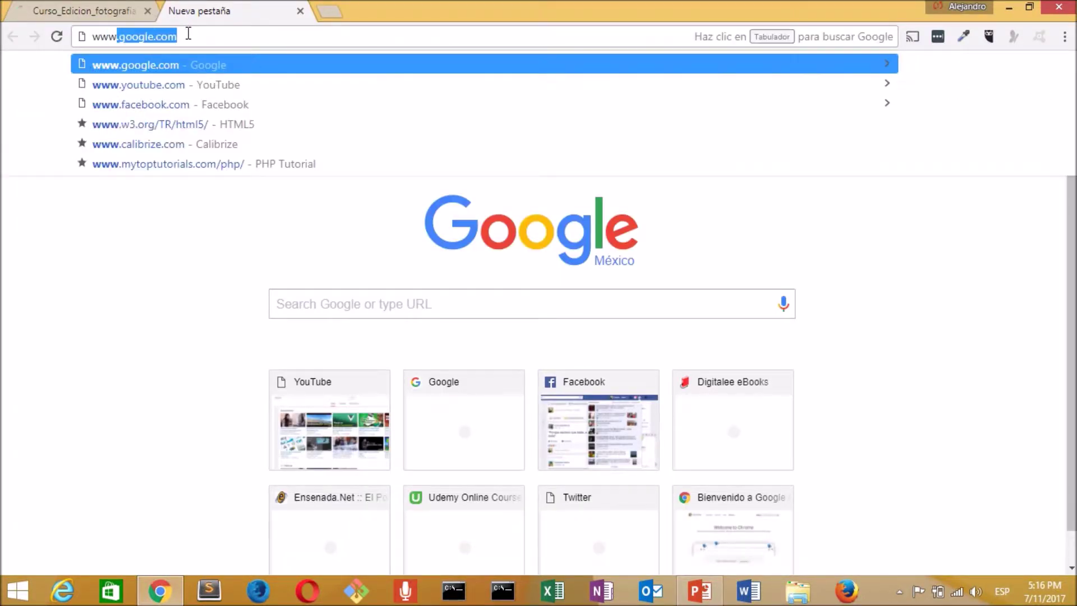
{"action": "key", "text": "Return"}
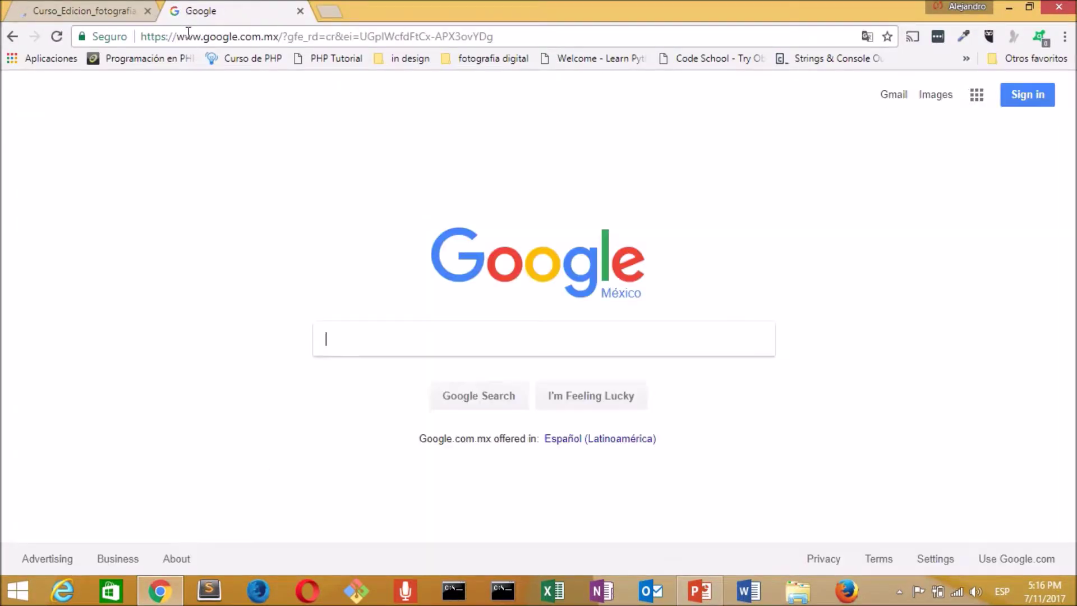
{"action": "type", "text": "pi"}
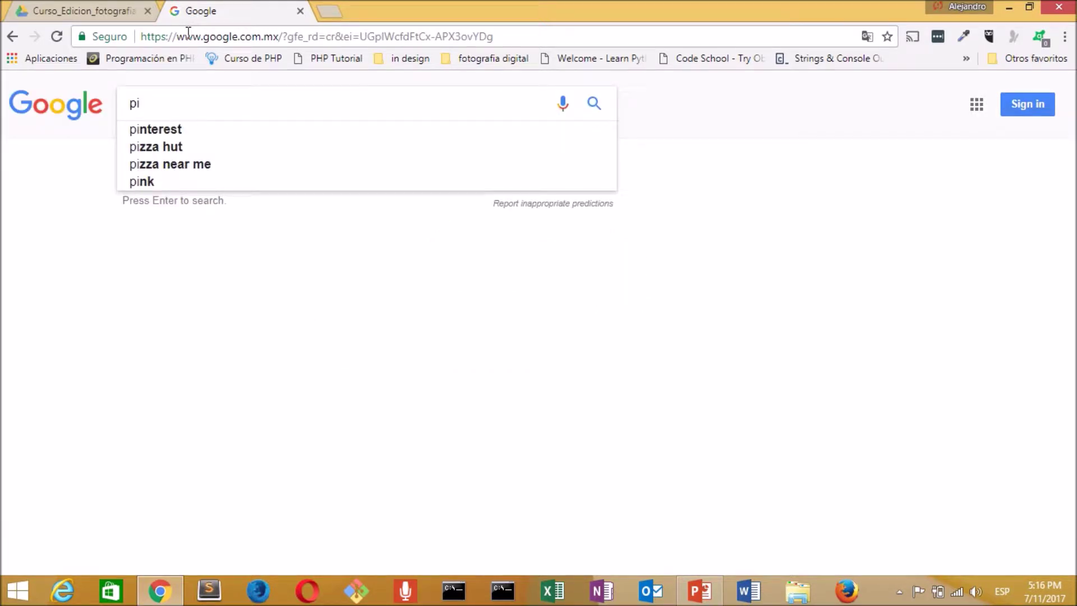
{"action": "type", "text": "xlr"}
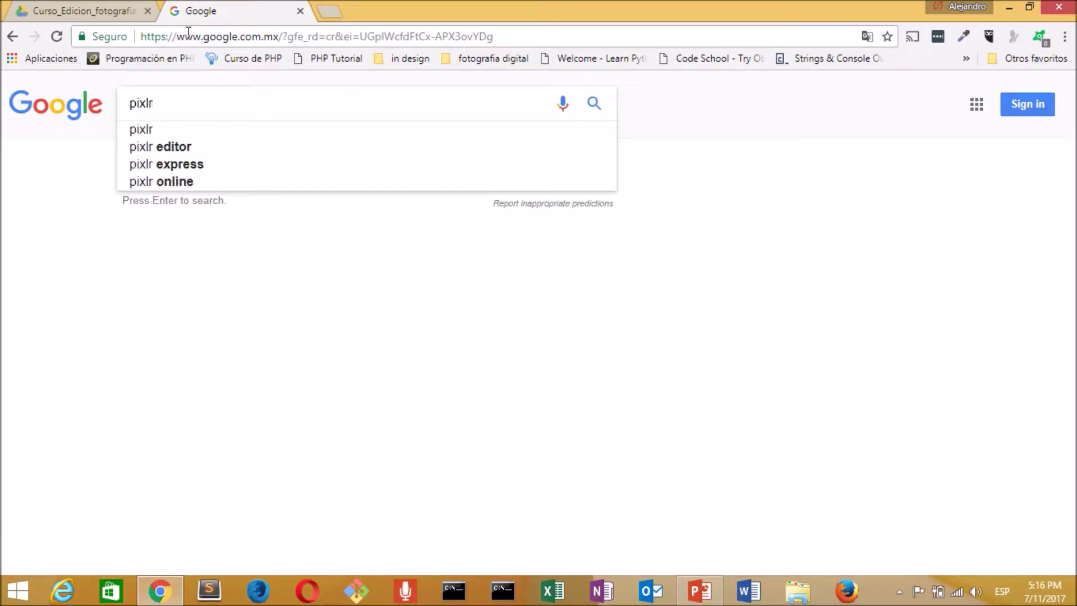
{"action": "key", "text": "Return"}
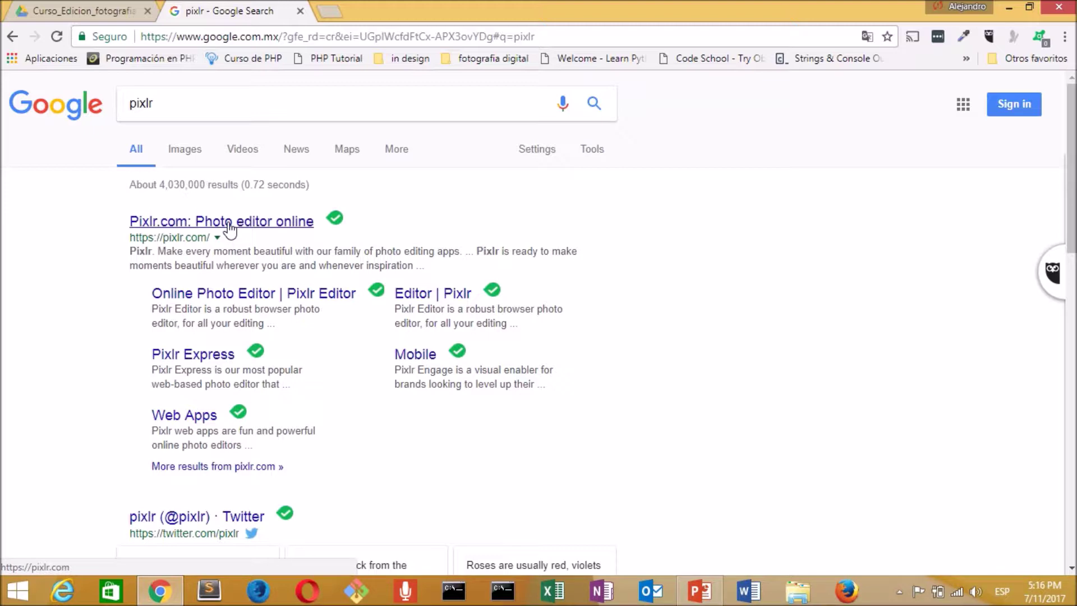
{"action": "left_click", "coordinate": [229, 224]}
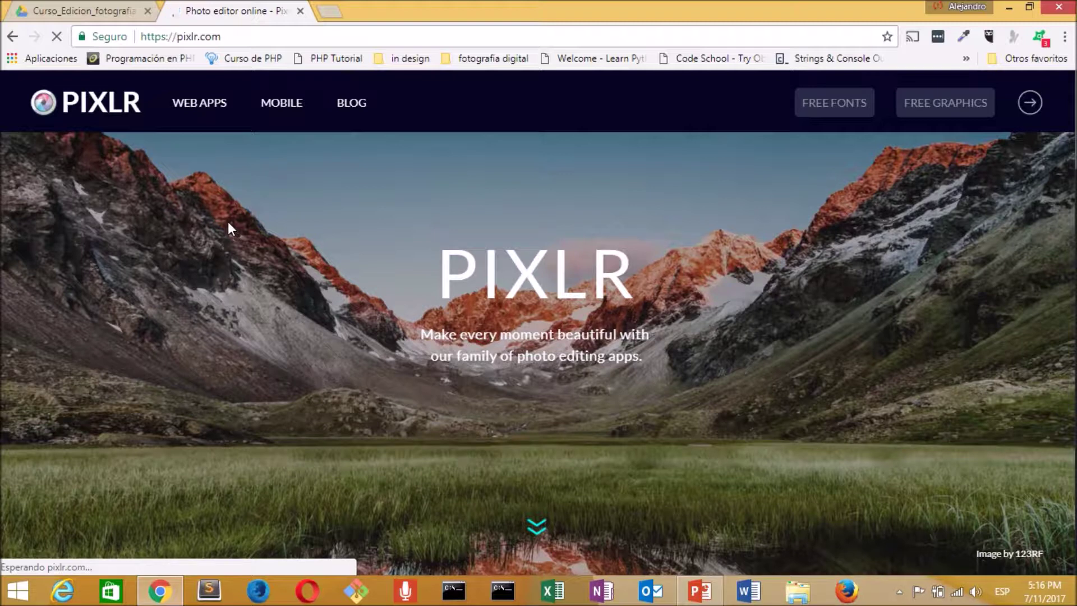
- Find Pixlr Editor among Pixlr's web apps and launch it
{"action": "left_click", "coordinate": [203, 110]}
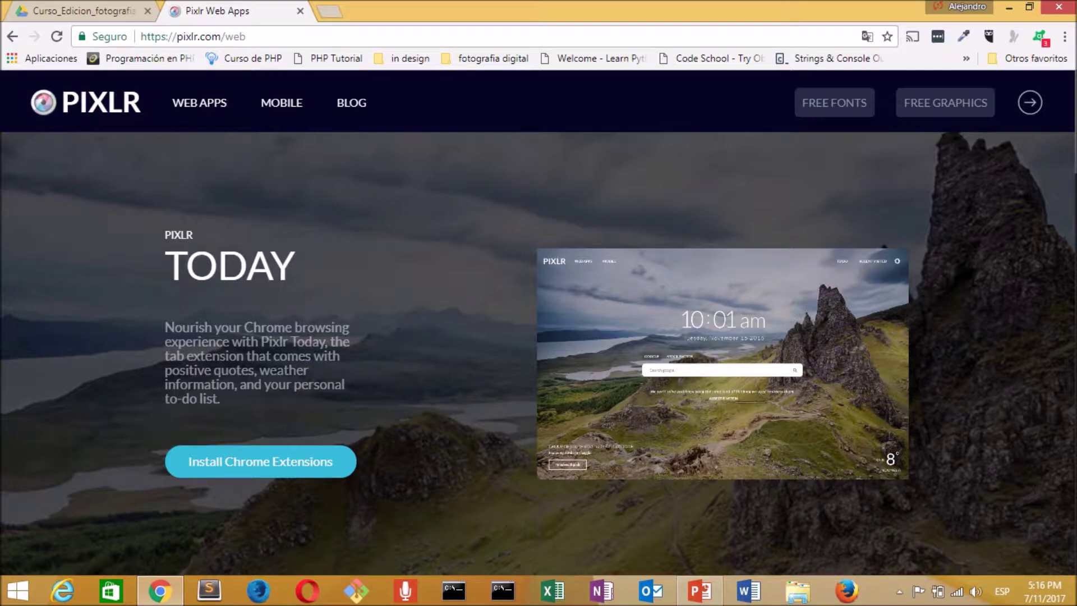
{"action": "scroll", "coordinate": [537, 353], "scroll_direction": "down", "scroll_amount": 8}
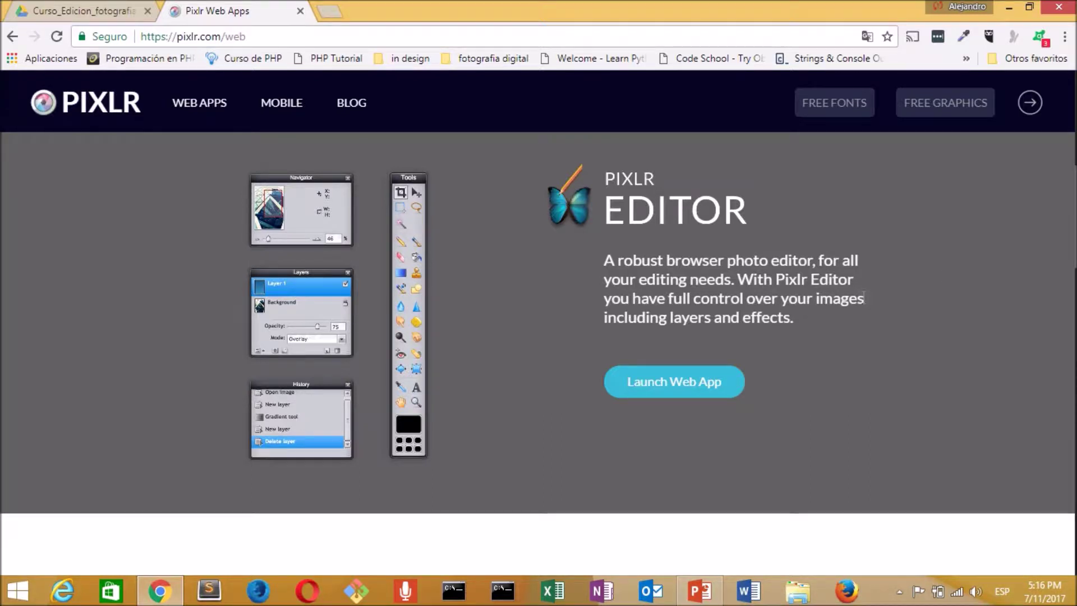
{"action": "left_click", "coordinate": [670, 384]}
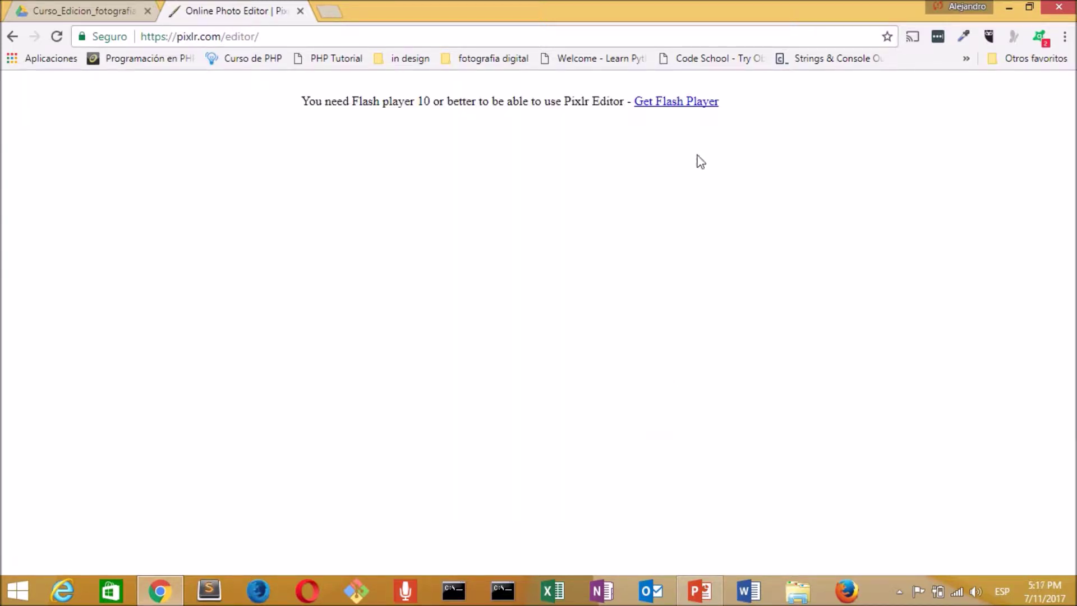
- Request Flash Player from the editor page and enable it for Pixlr Editor
{"action": "left_click", "coordinate": [680, 104]}
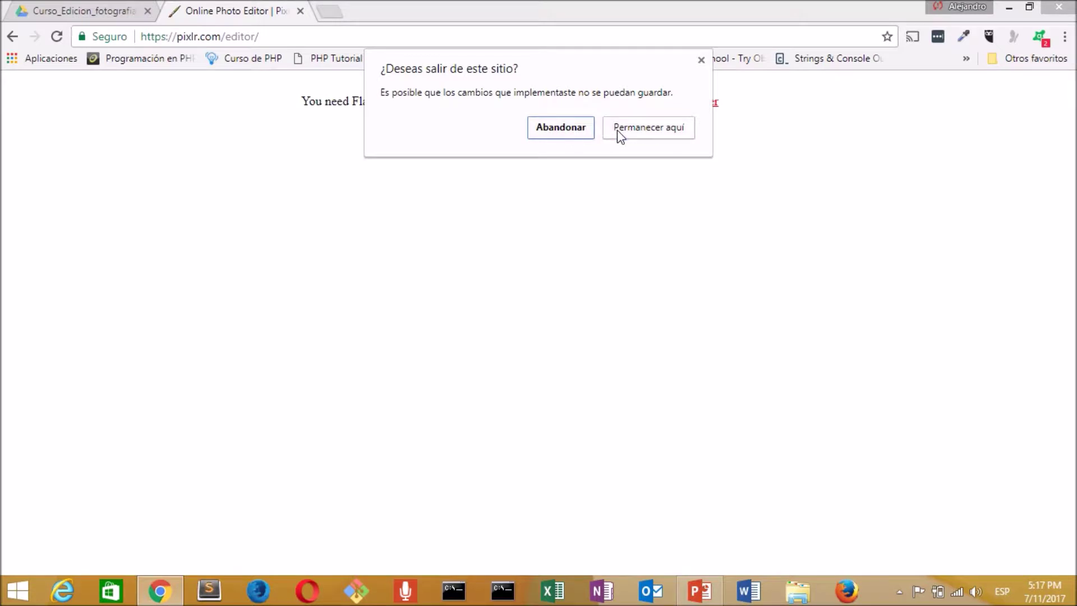
{"action": "left_click", "coordinate": [568, 133]}
{"action": "left_click", "coordinate": [237, 113]}
{"action": "left_click", "coordinate": [555, 158]}
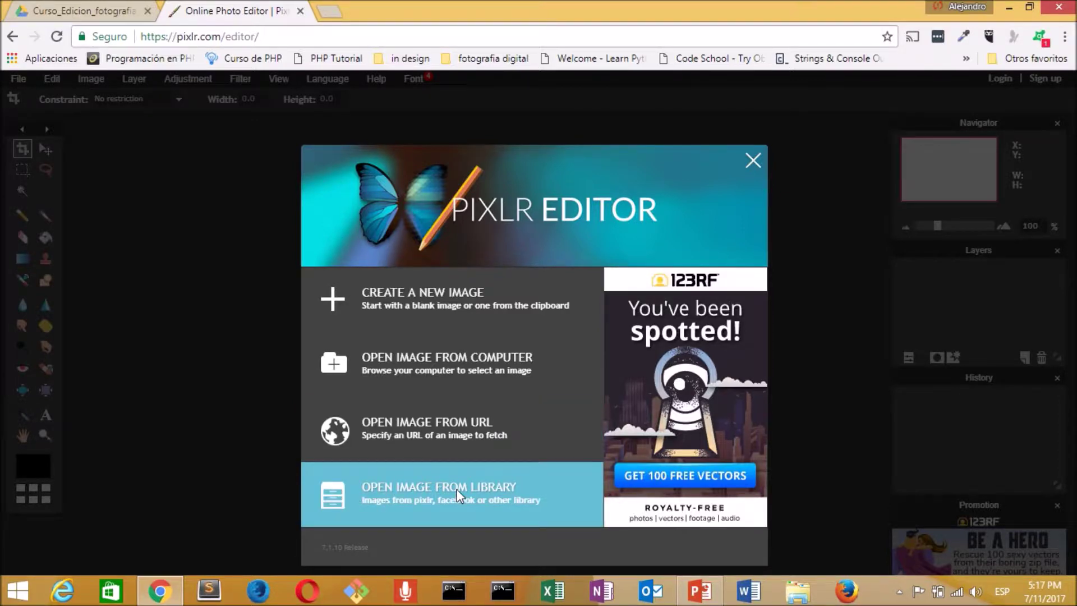
- Switch to the Google Drive folder and download hussongs.JPG to the Downloads folder
{"action": "left_click", "coordinate": [45, 8]}
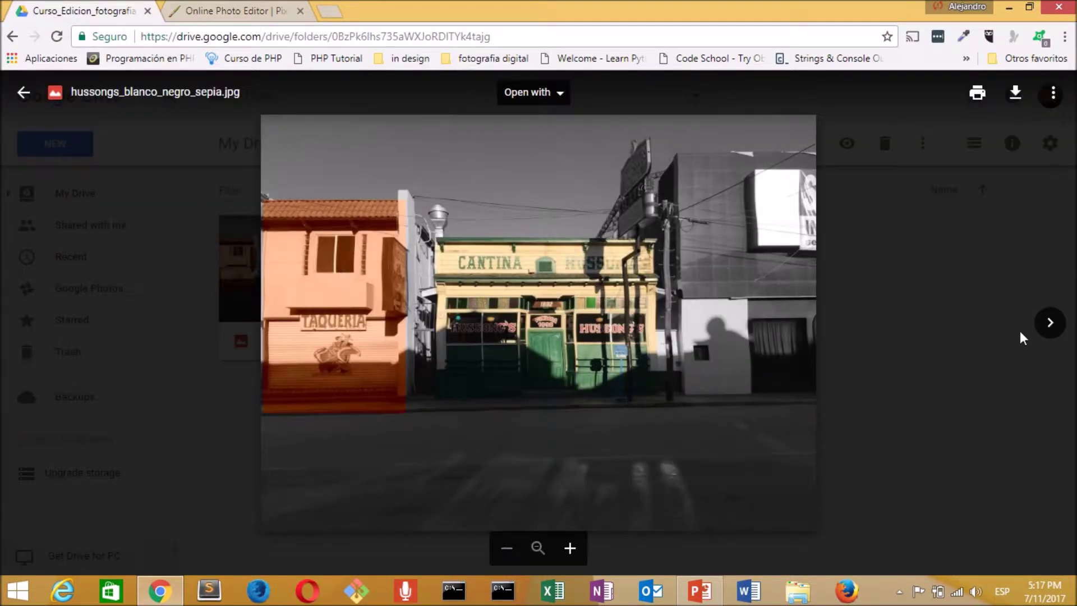
{"action": "left_click", "coordinate": [1057, 331]}
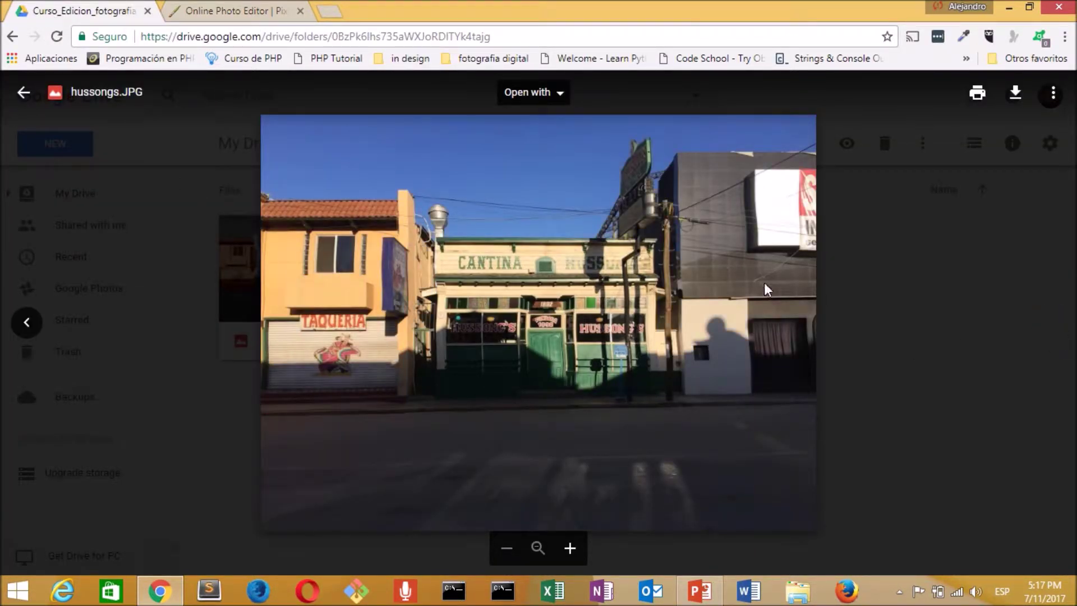
{"action": "left_click", "coordinate": [1014, 93]}
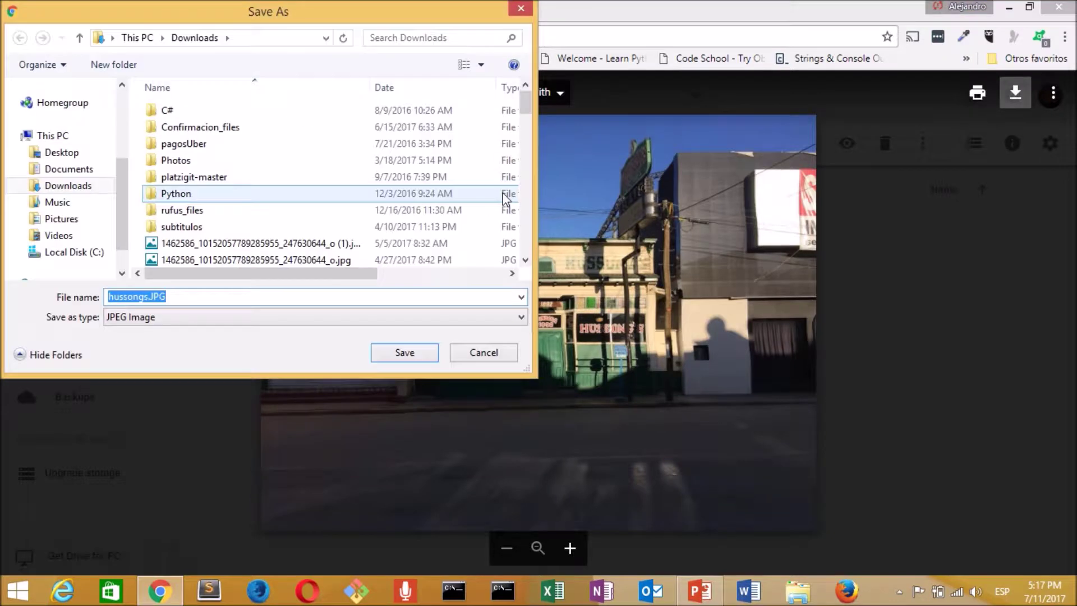
{"action": "left_click", "coordinate": [405, 353]}
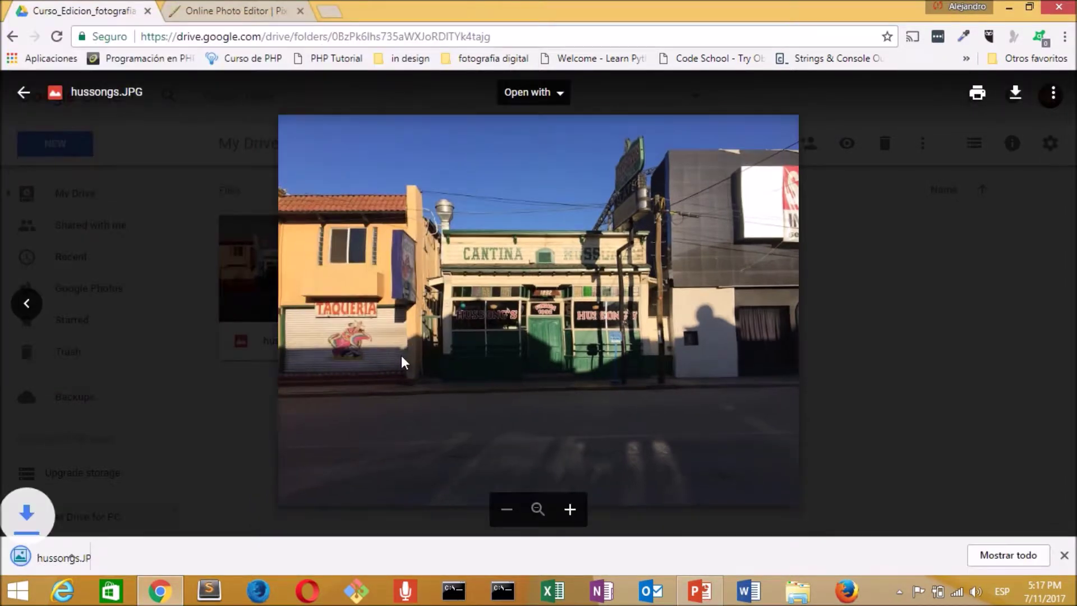
- Return to Pixlr Editor and open hussongs.JPG from the computer
{"action": "left_click", "coordinate": [232, 11]}
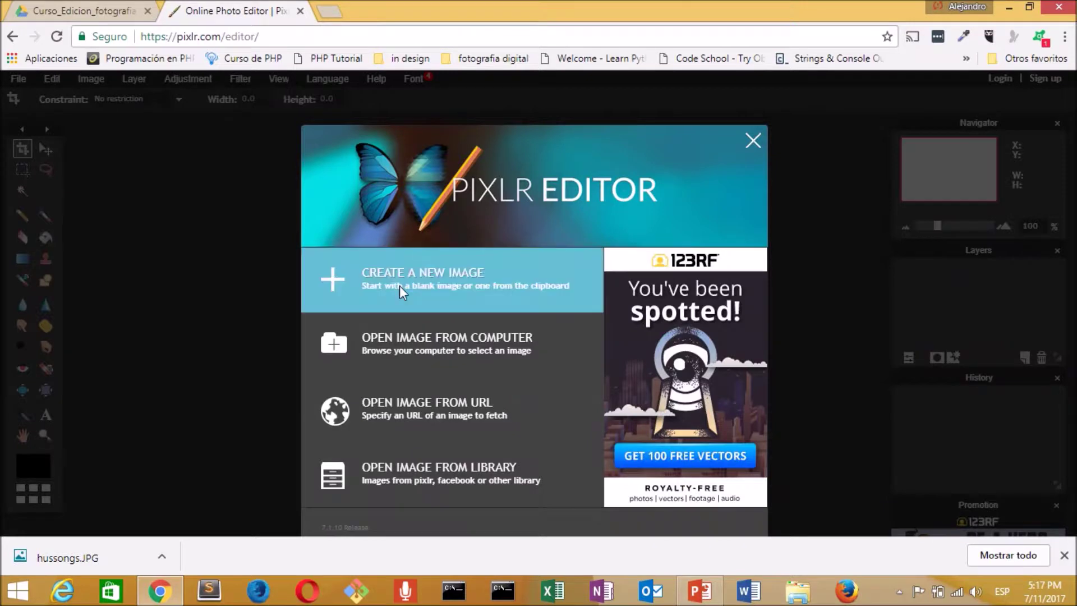
{"action": "left_click", "coordinate": [440, 354]}
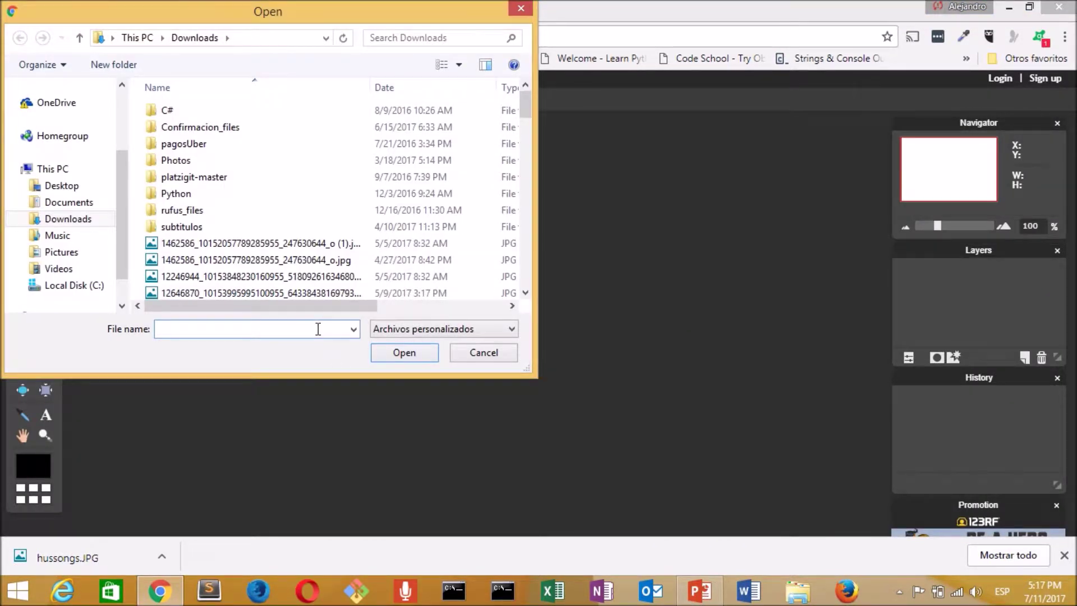
{"action": "type", "text": "h"}
{"action": "key", "text": "Down"}
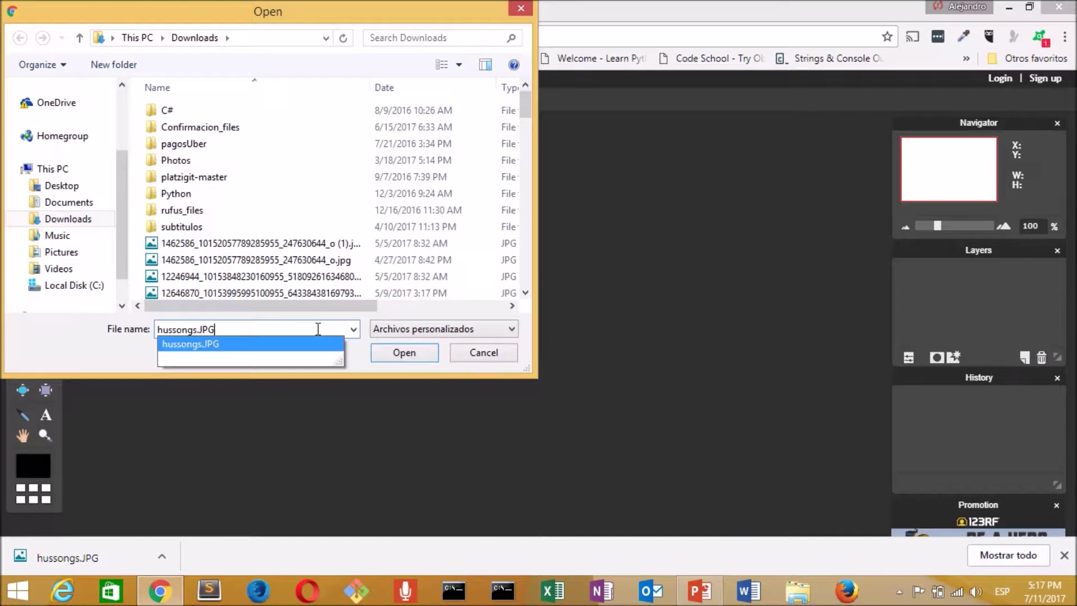
{"action": "key", "text": "Return"}
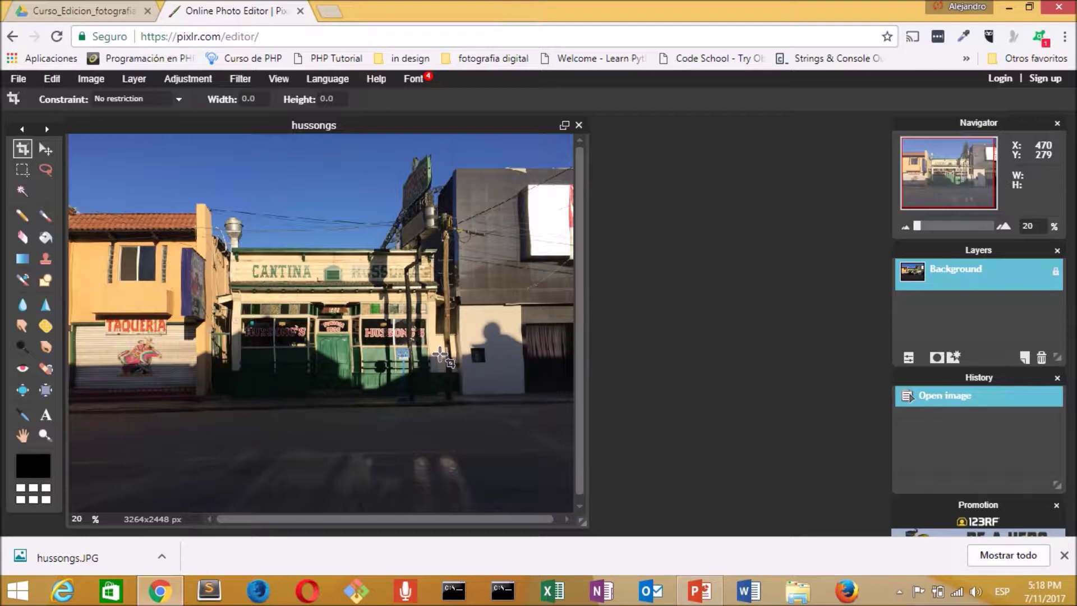
- Look through the editor's available commands, languages and help entries, and view the Pixlr blog before returning to the editor
{"action": "left_click", "coordinate": [19, 79]}
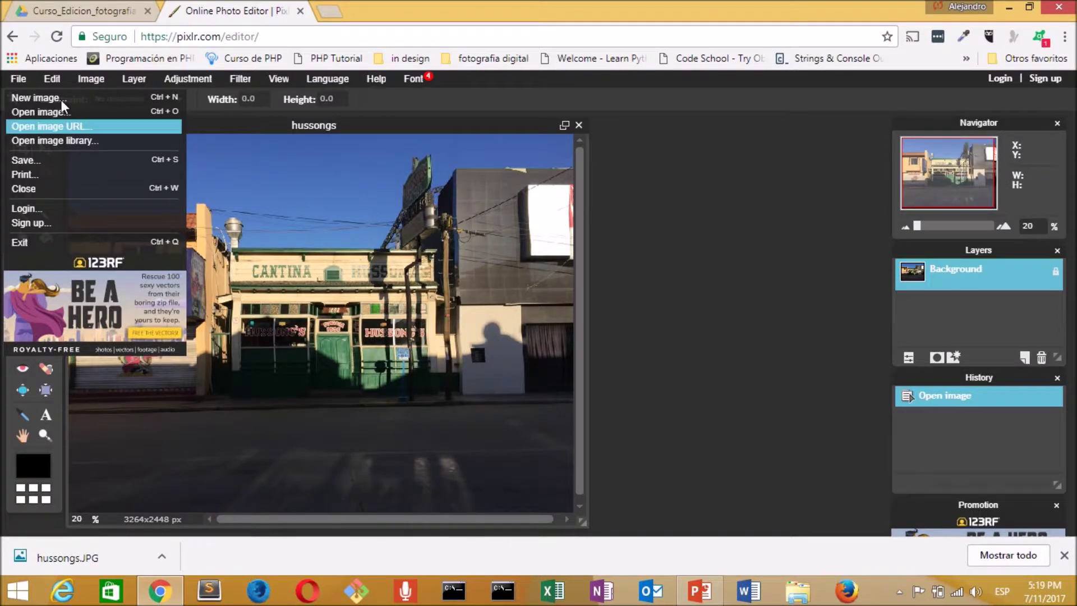
{"action": "mouse_move", "coordinate": [56, 70]}
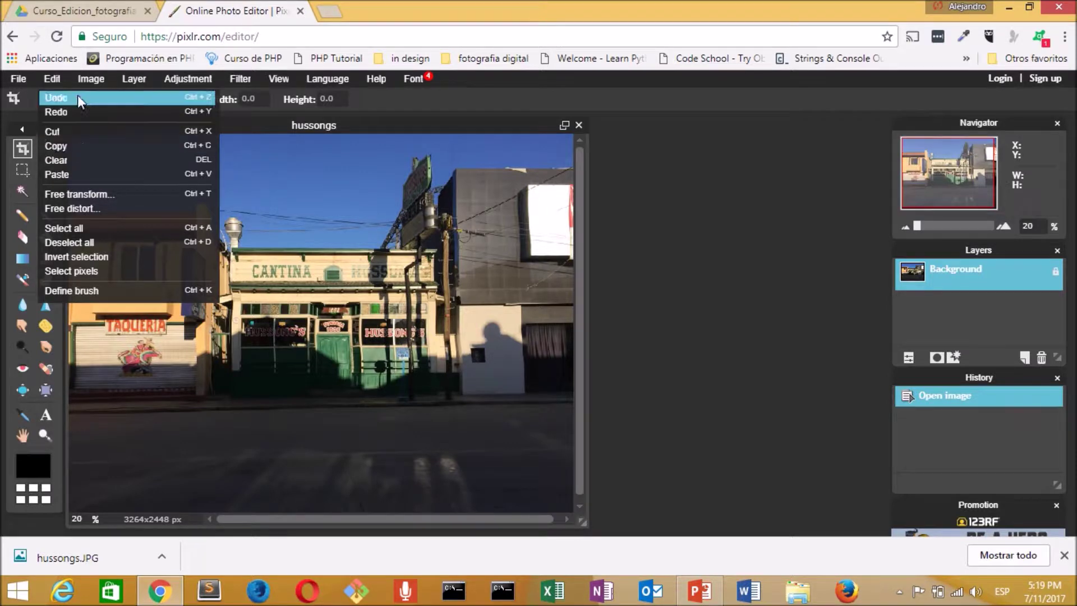
{"action": "mouse_move", "coordinate": [181, 83]}
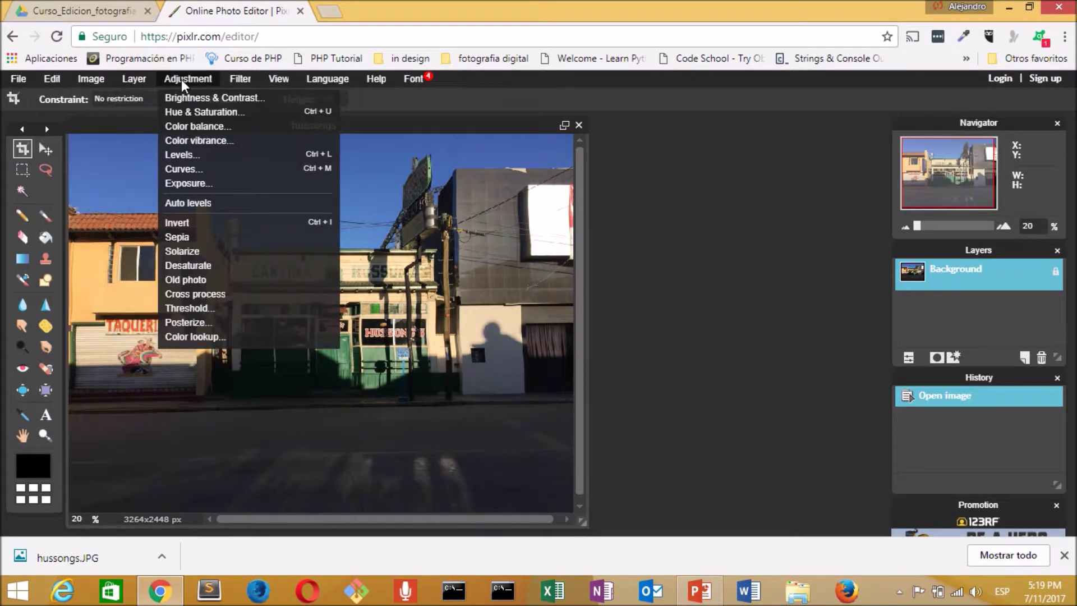
{"action": "mouse_move", "coordinate": [324, 84]}
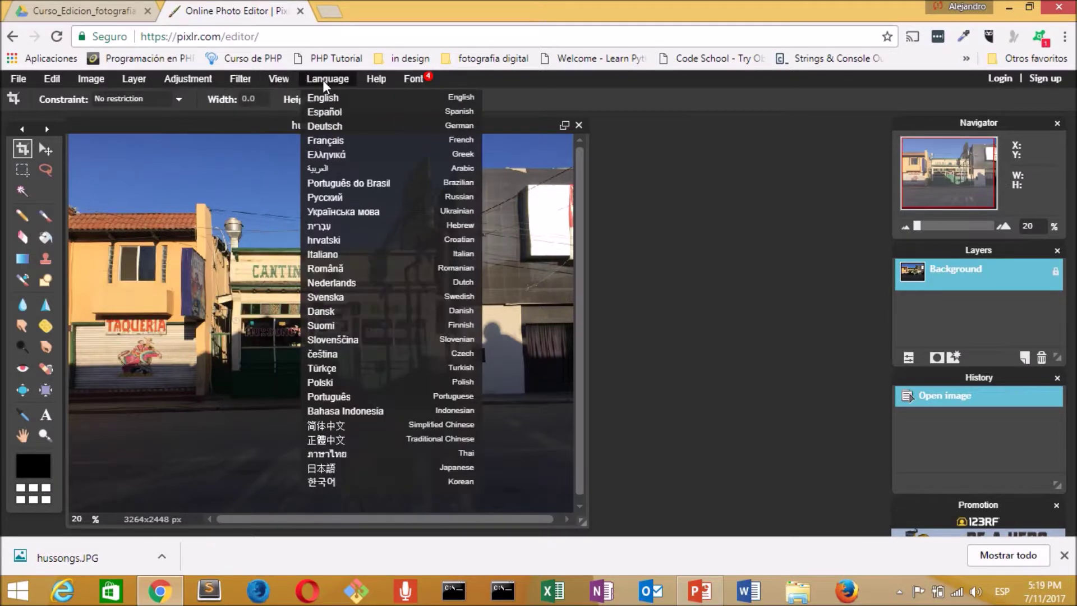
{"action": "mouse_move", "coordinate": [415, 84]}
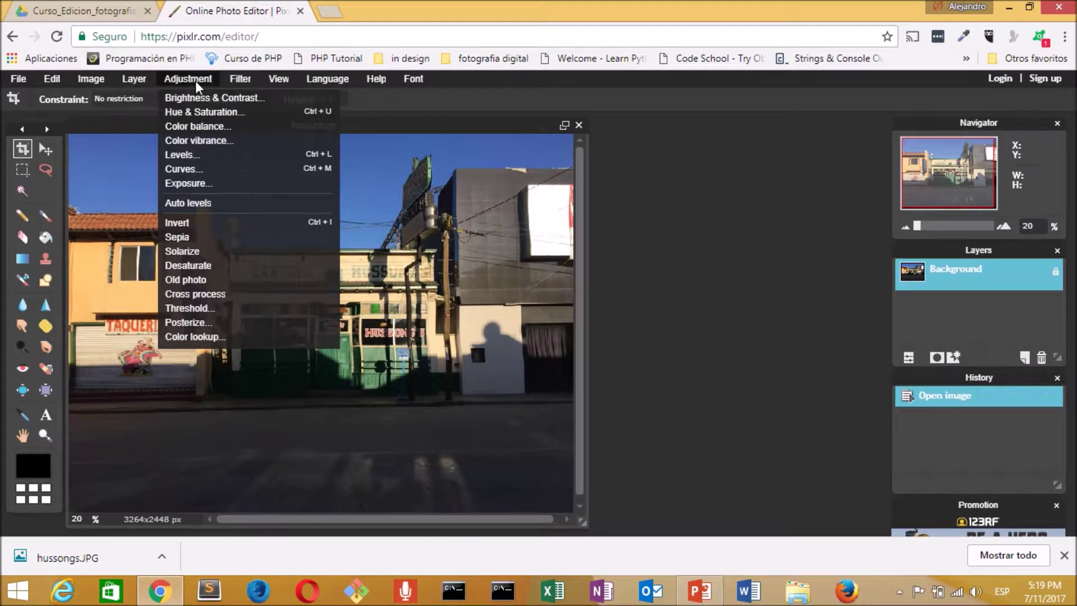
{"action": "mouse_move", "coordinate": [379, 83]}
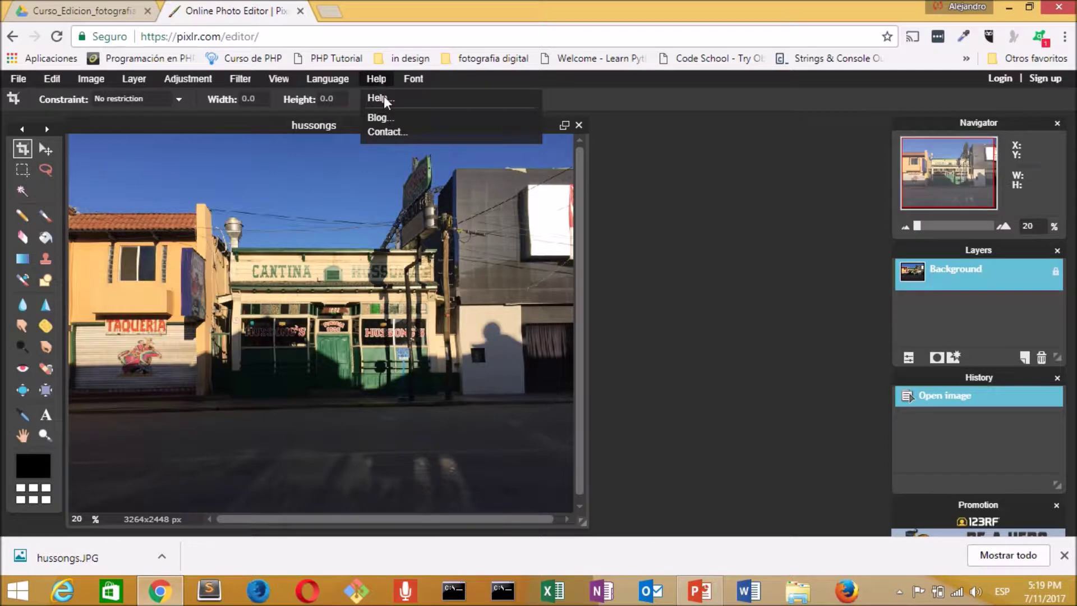
{"action": "left_click", "coordinate": [388, 117]}
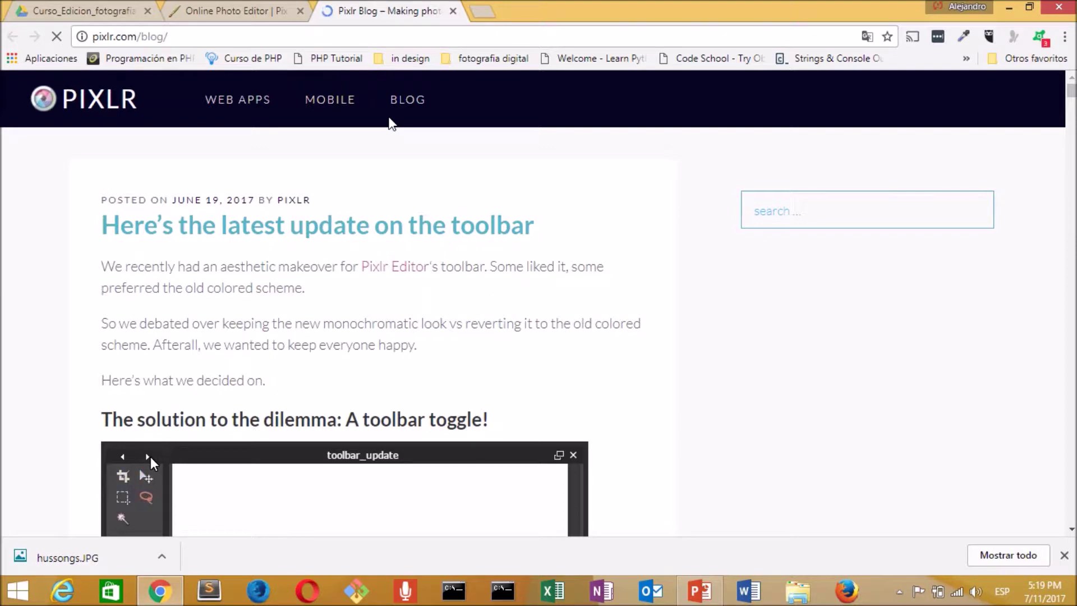
{"action": "left_click", "coordinate": [232, 17]}
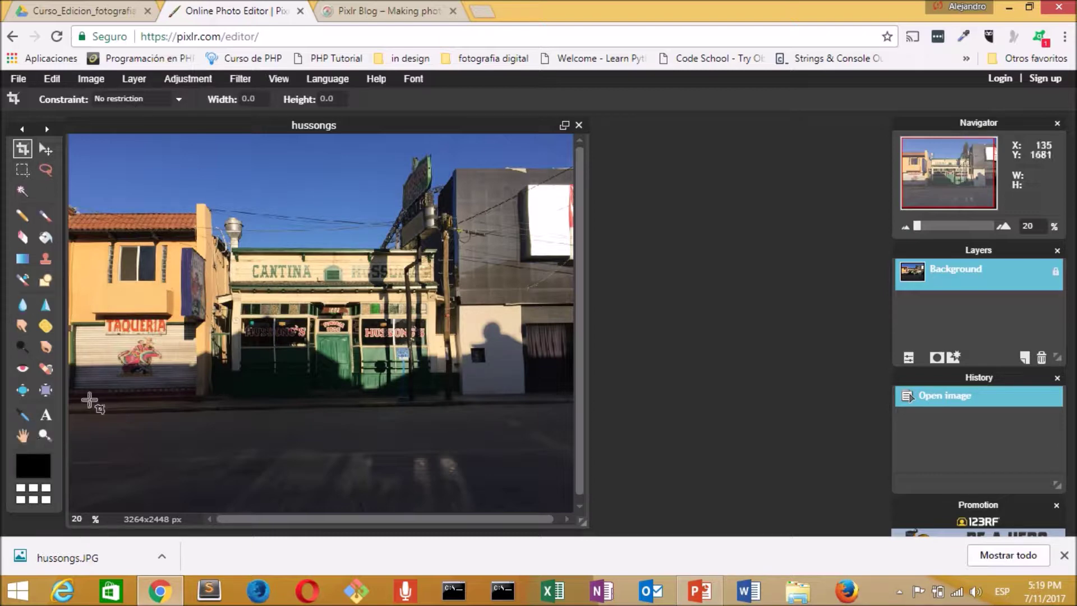
- Activate the Lasso tool and duplicate the Background layer
{"action": "left_click", "coordinate": [45, 172]}
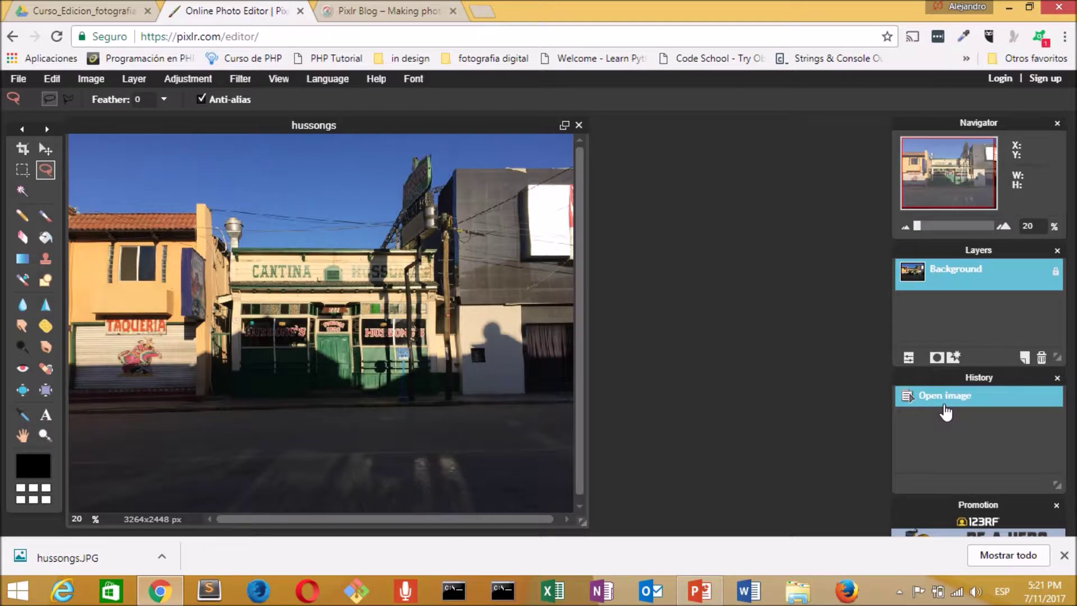
{"action": "right_click", "coordinate": [960, 282]}
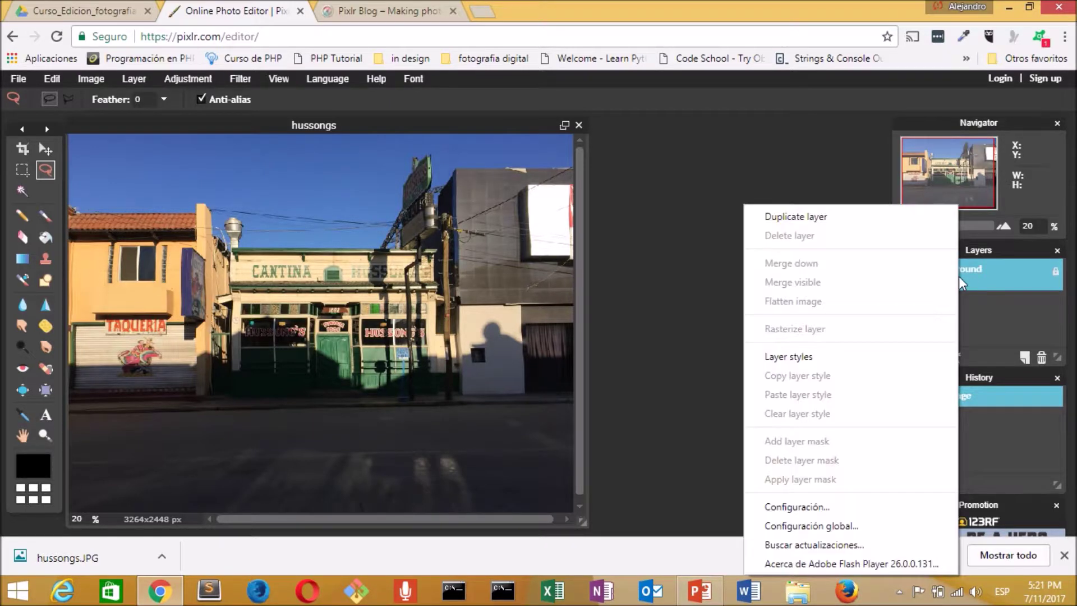
{"action": "left_click", "coordinate": [825, 219]}
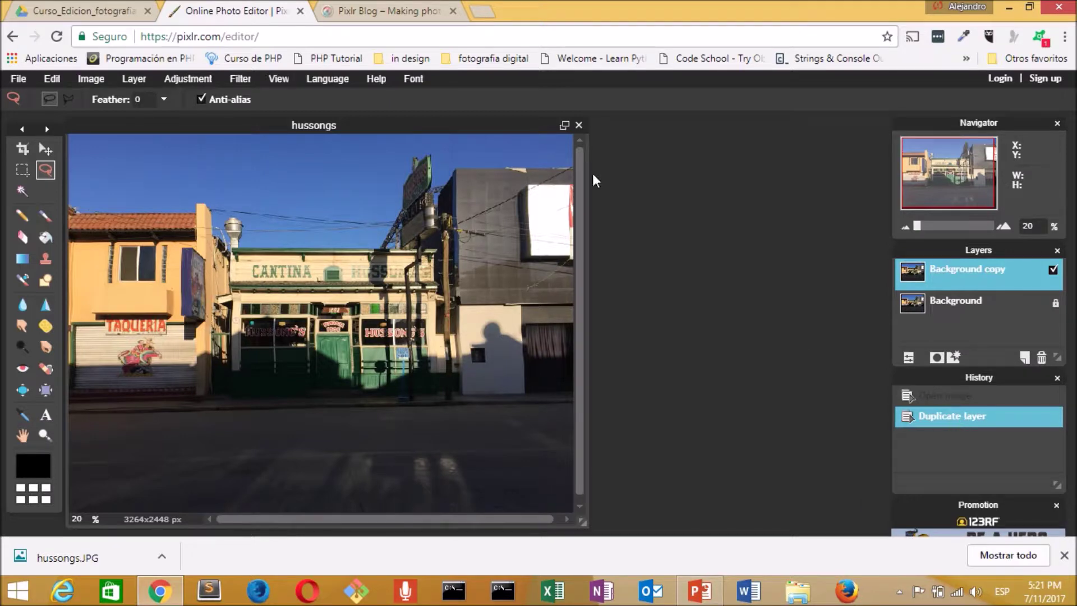
- Undo the layer duplication and restore it from the edit history
{"action": "left_click", "coordinate": [58, 77]}
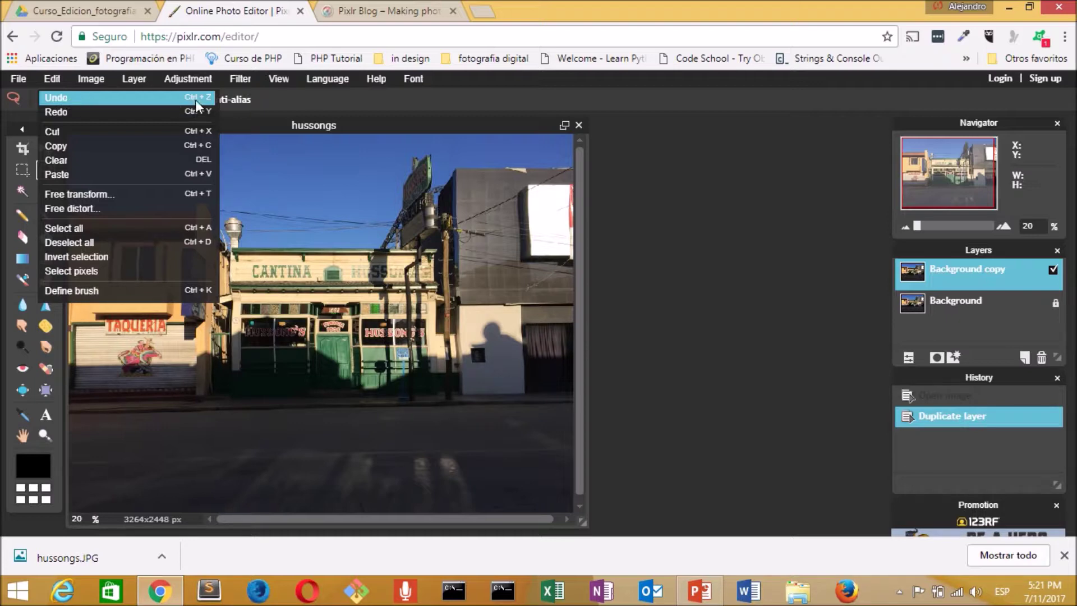
{"action": "left_click", "coordinate": [180, 97]}
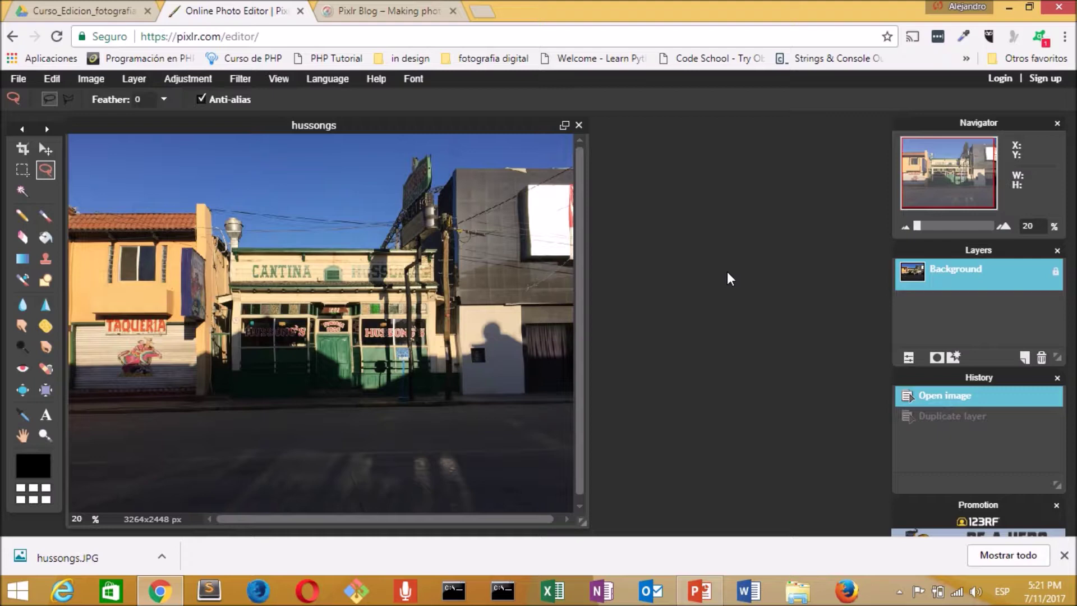
{"action": "left_click", "coordinate": [948, 421]}
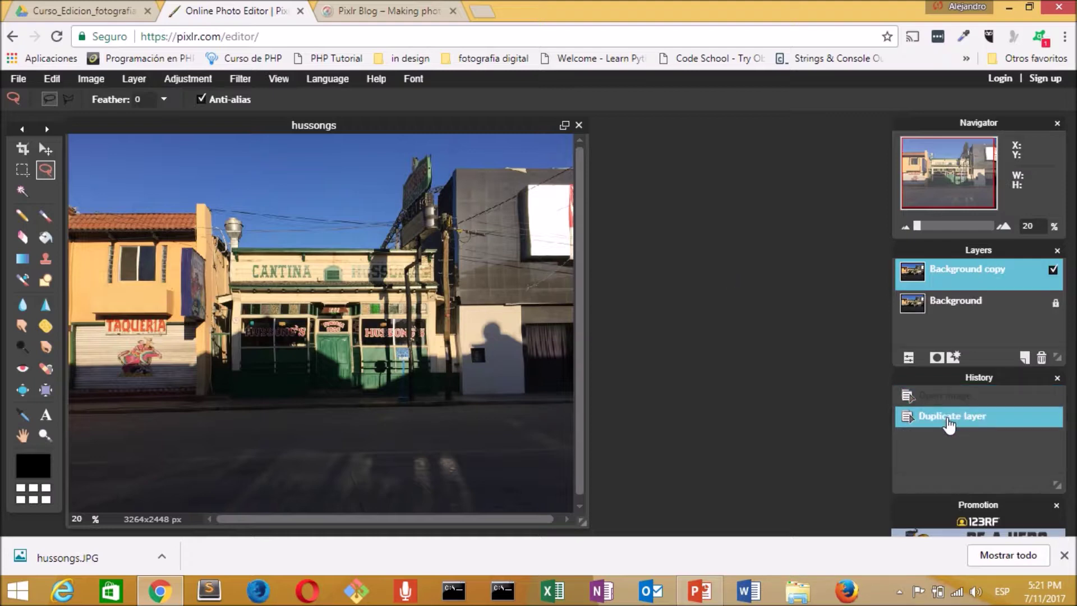
- Duplicate the Background copy layer to add a second copy of the photo
{"action": "right_click", "coordinate": [960, 272]}
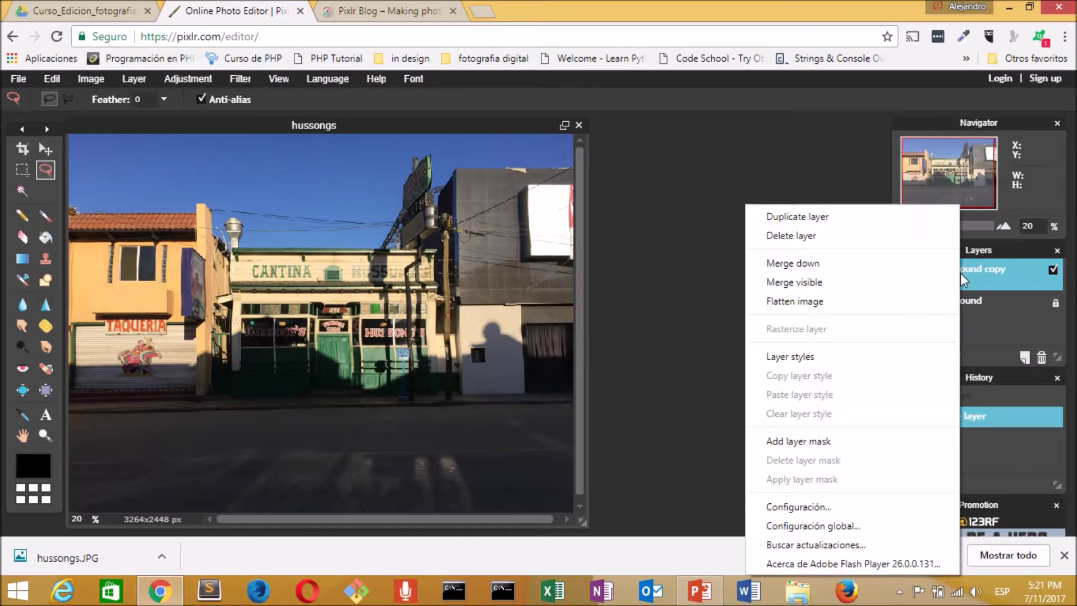
{"action": "left_click", "coordinate": [864, 216]}
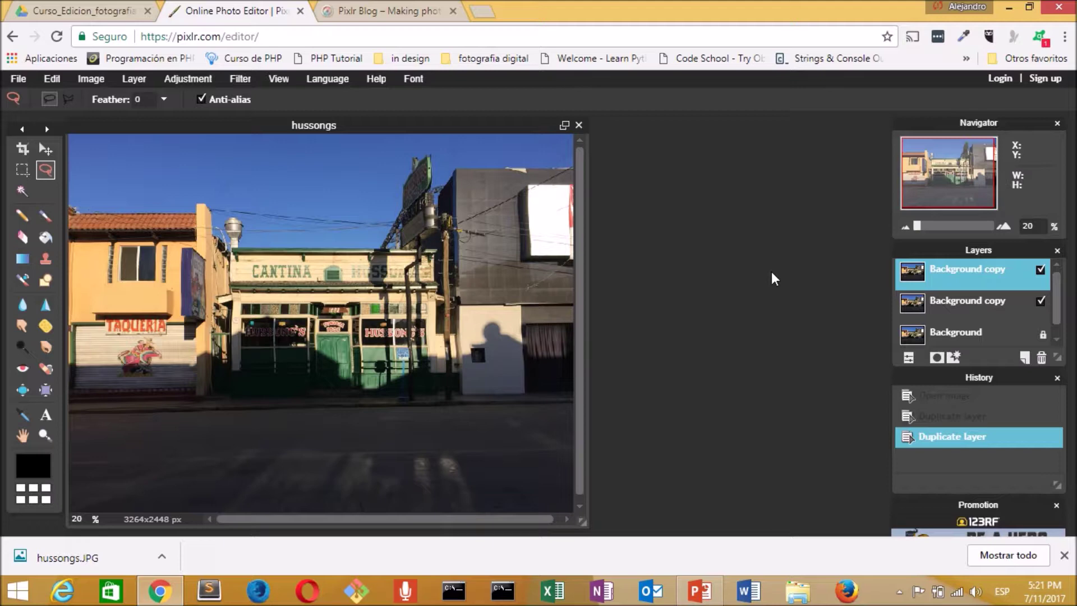
- Reorder the Background copy layers and reduce the top copy's saturation to the minimum with Hue & Saturation
{"action": "left_click_drag", "start_coordinate": [947, 300], "coordinate": [956, 322]}
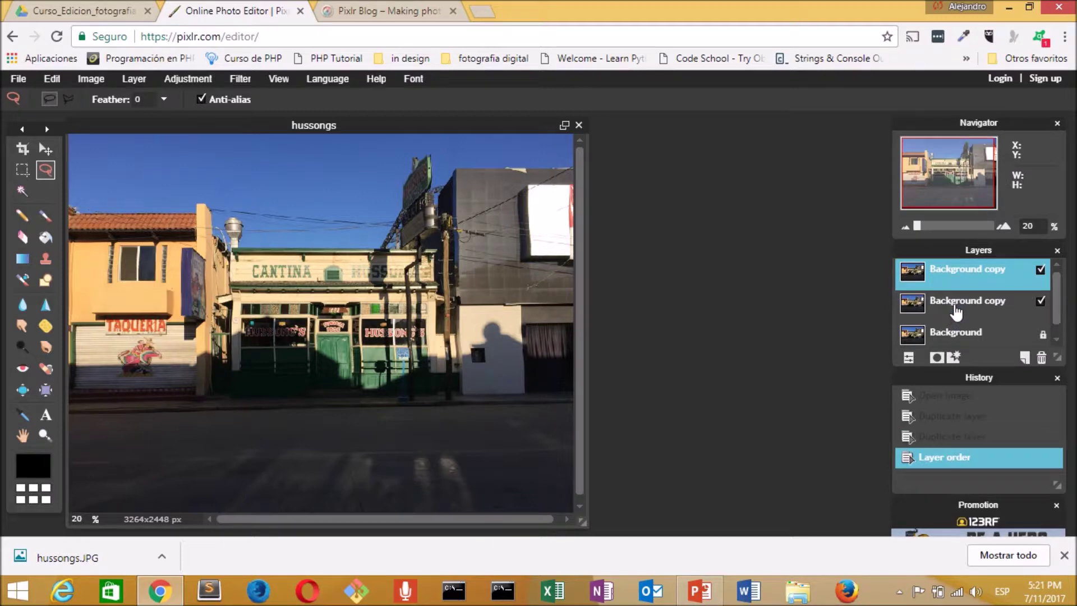
{"action": "left_click", "coordinate": [954, 311]}
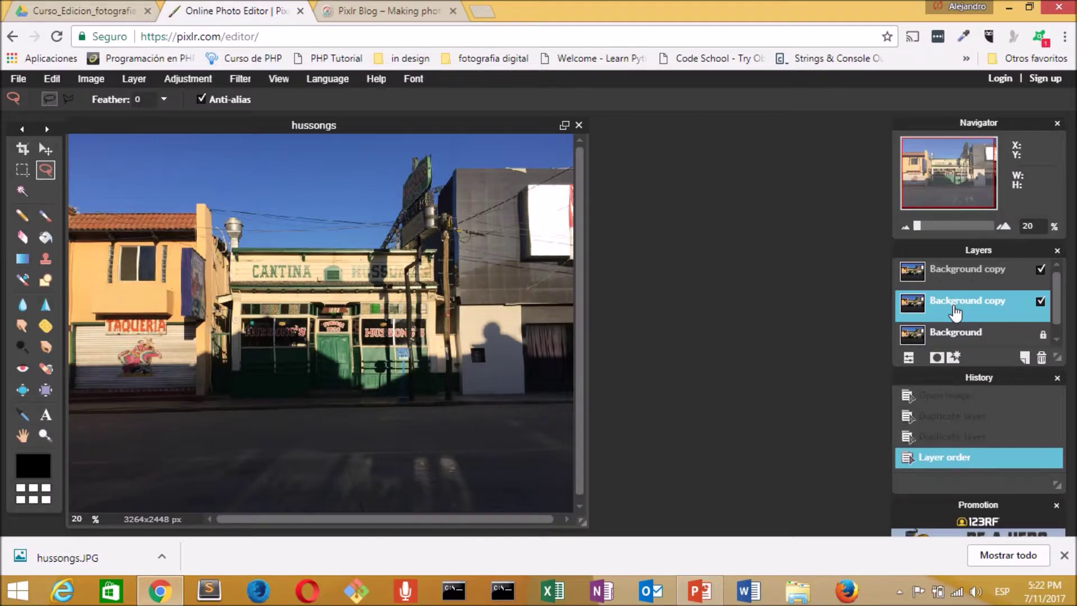
{"action": "left_click", "coordinate": [964, 273]}
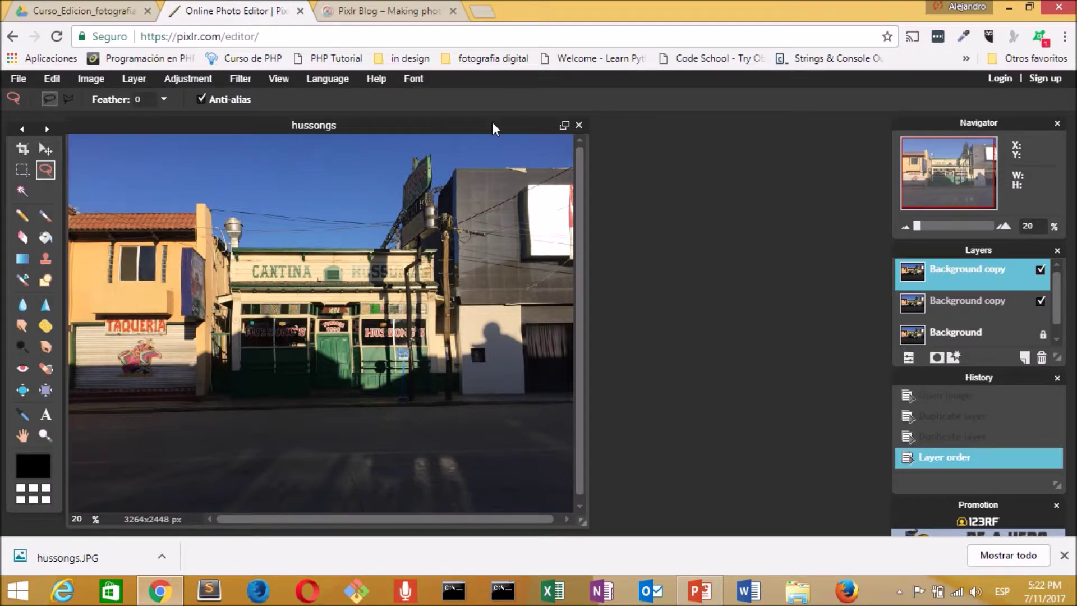
{"action": "left_click", "coordinate": [189, 77]}
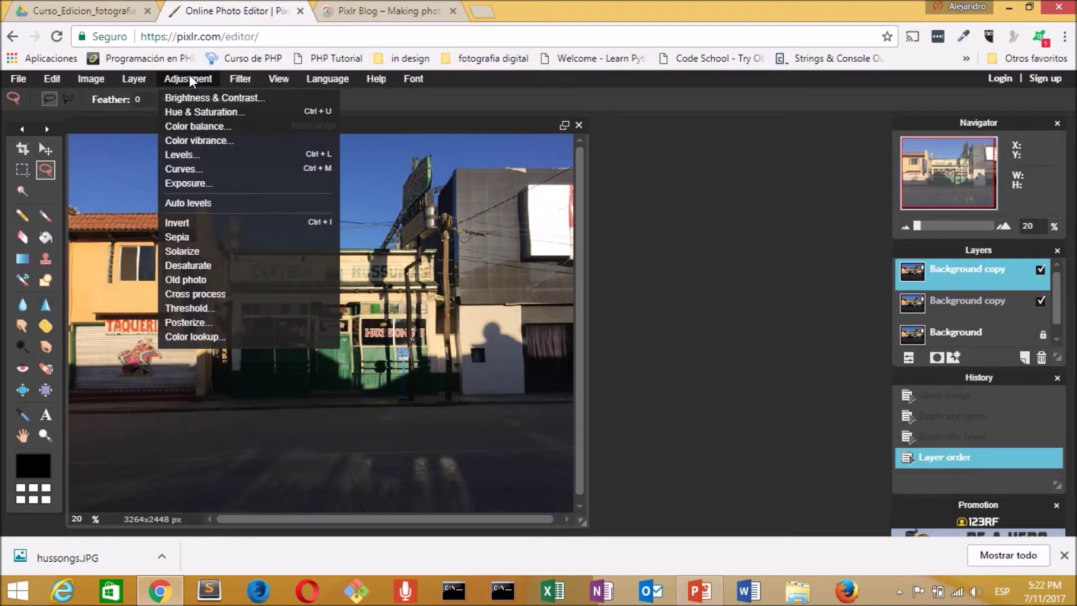
{"action": "left_click", "coordinate": [200, 112]}
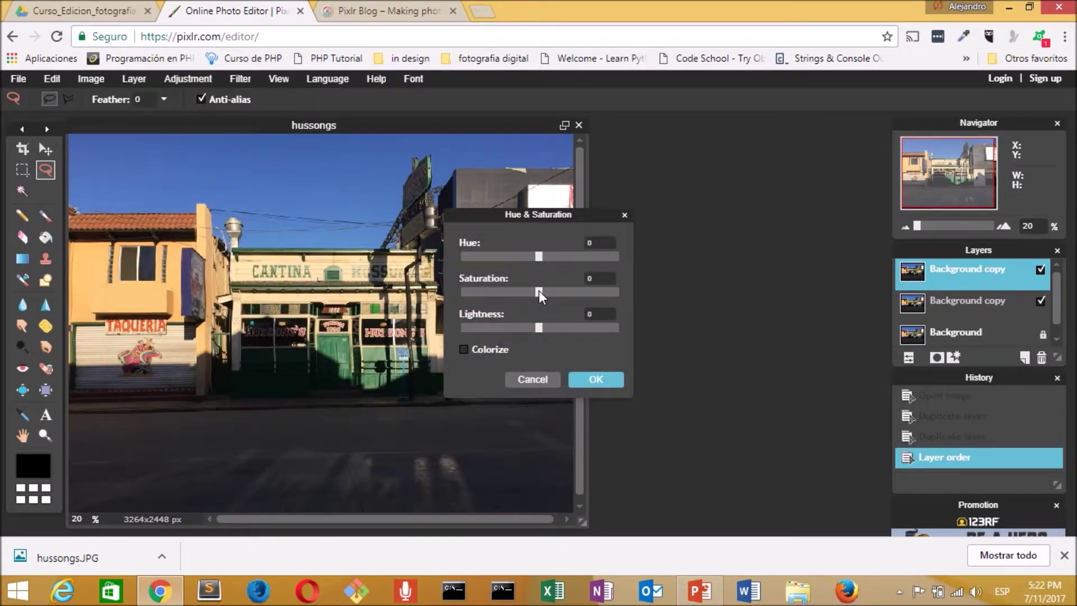
{"action": "left_click_drag", "start_coordinate": [538, 291], "coordinate": [453, 292]}
{"action": "left_click", "coordinate": [595, 380]}
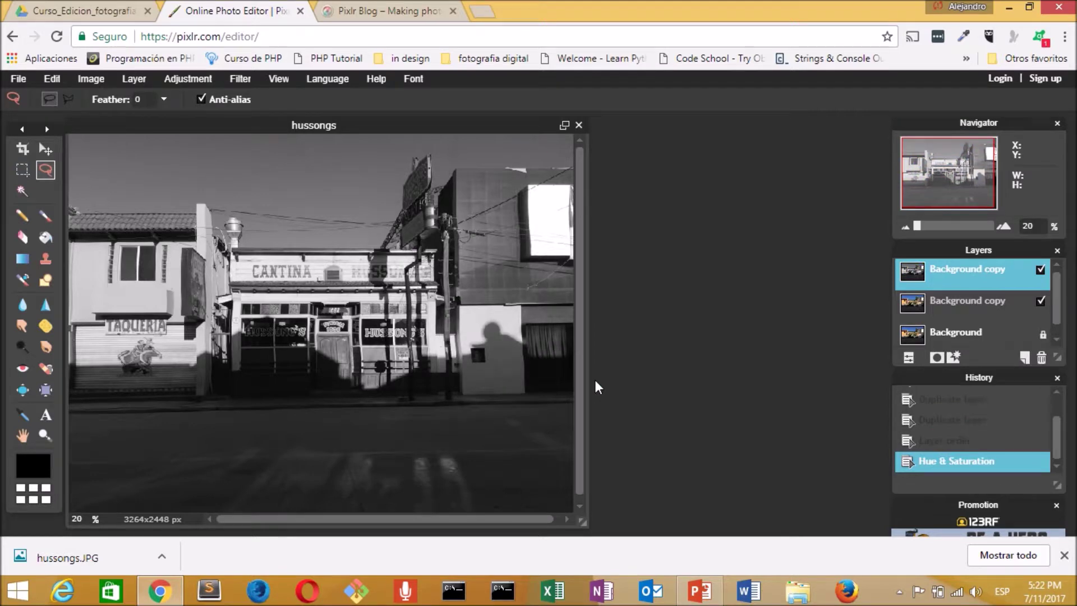
- Apply the Sepia adjustment to the lower Background copy layer, directly above the Background
{"action": "left_click", "coordinate": [964, 308]}
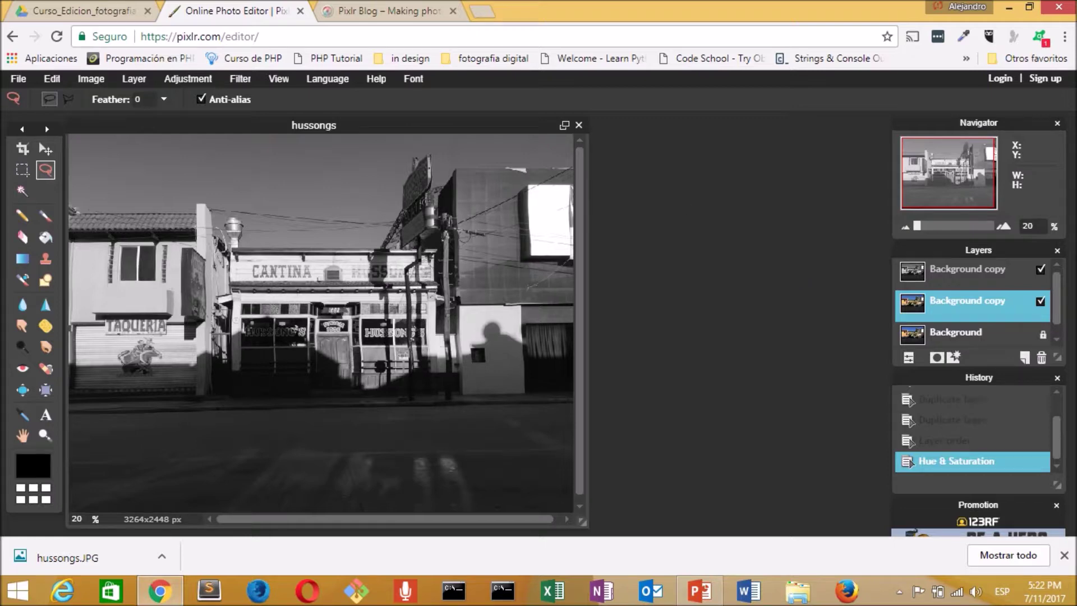
{"action": "left_click", "coordinate": [191, 79]}
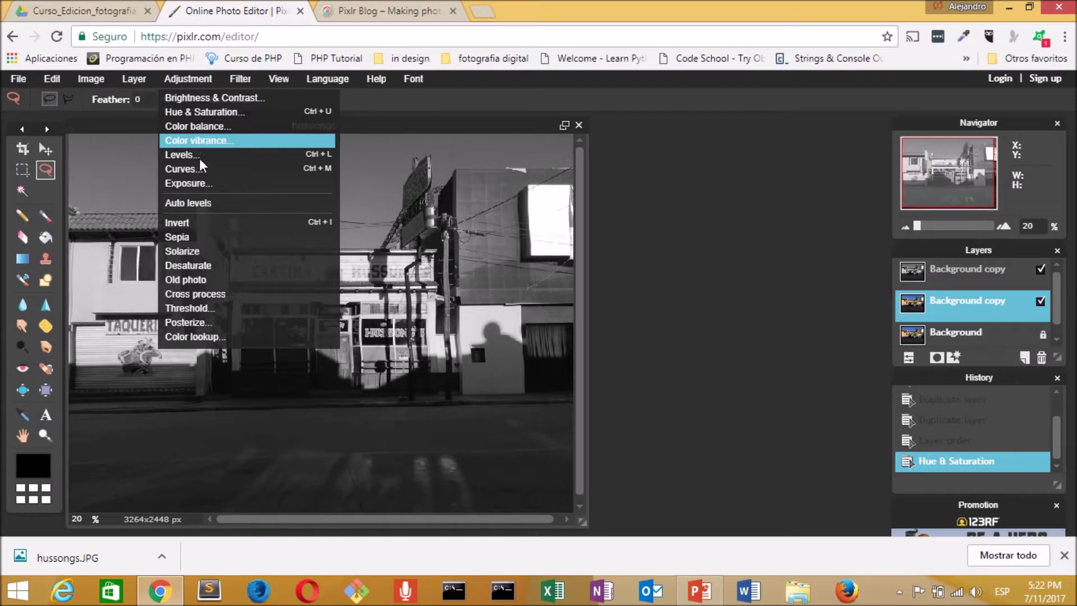
{"action": "left_click", "coordinate": [193, 236]}
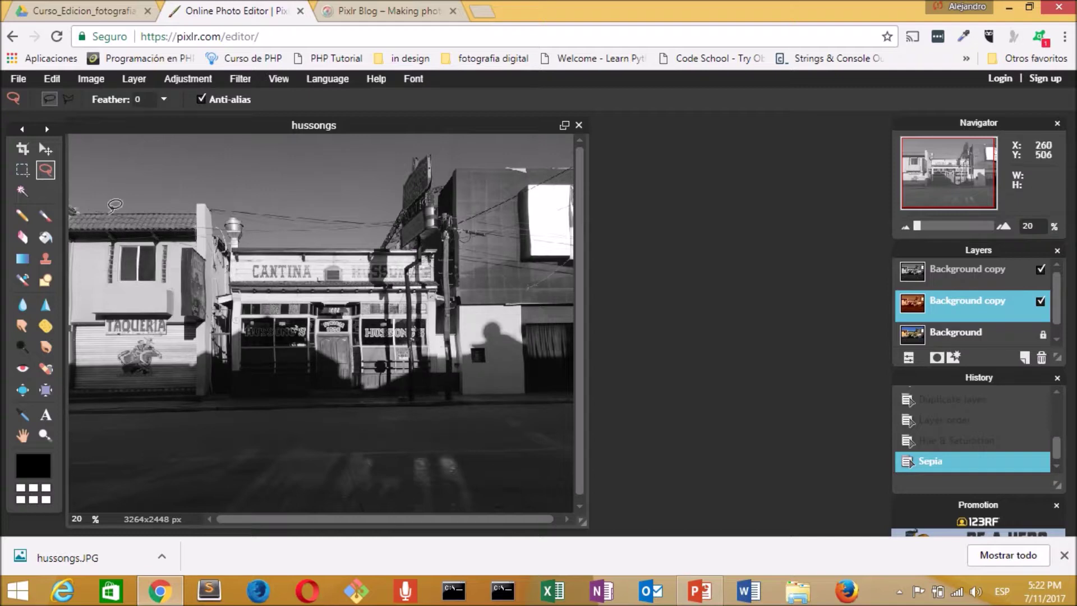
- Select the black-and-white Background copy and compare the photo versions by hiding and reshowing both copy layers
{"action": "left_click", "coordinate": [44, 148]}
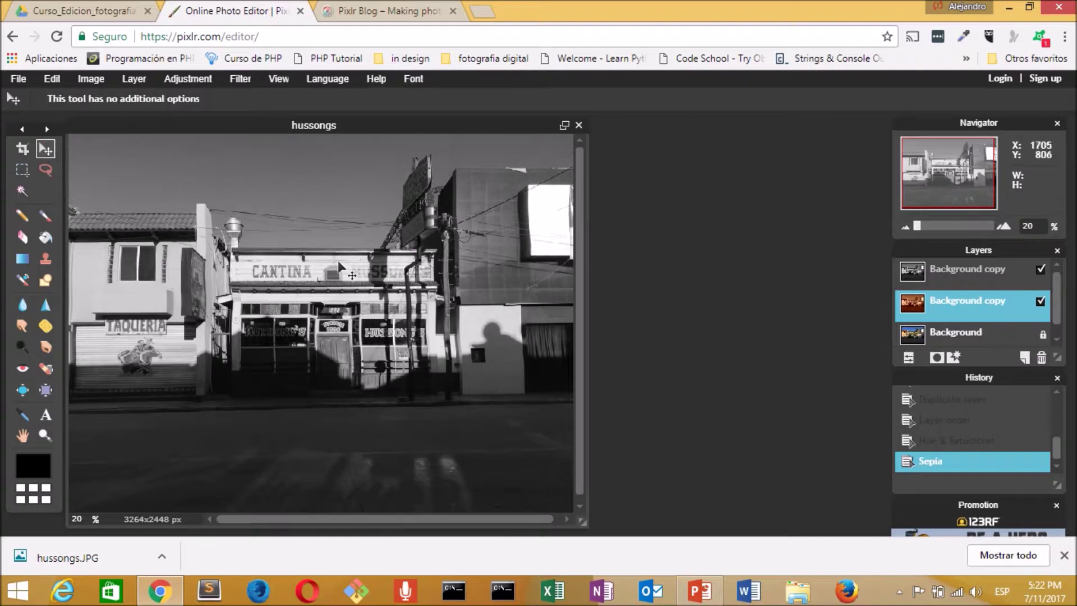
{"action": "left_click", "coordinate": [955, 278]}
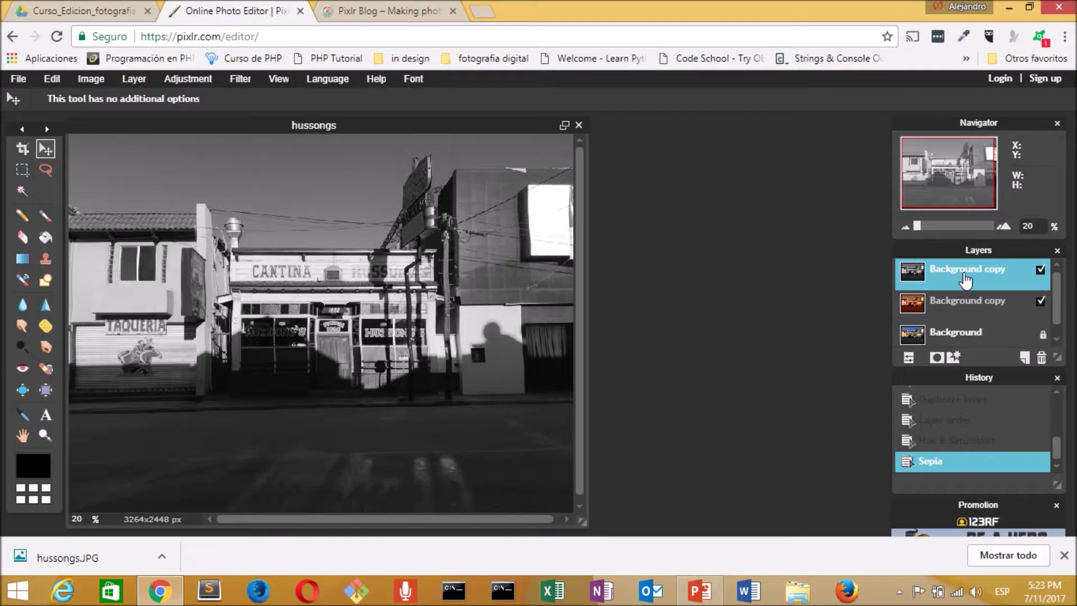
{"action": "left_click", "coordinate": [1040, 273]}
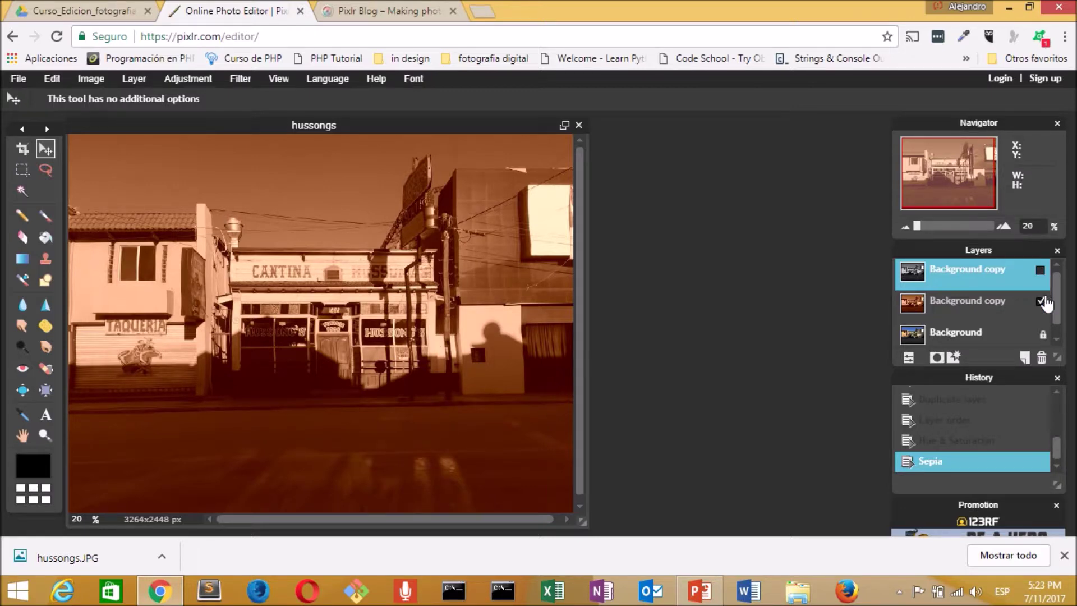
{"action": "left_click", "coordinate": [1043, 304]}
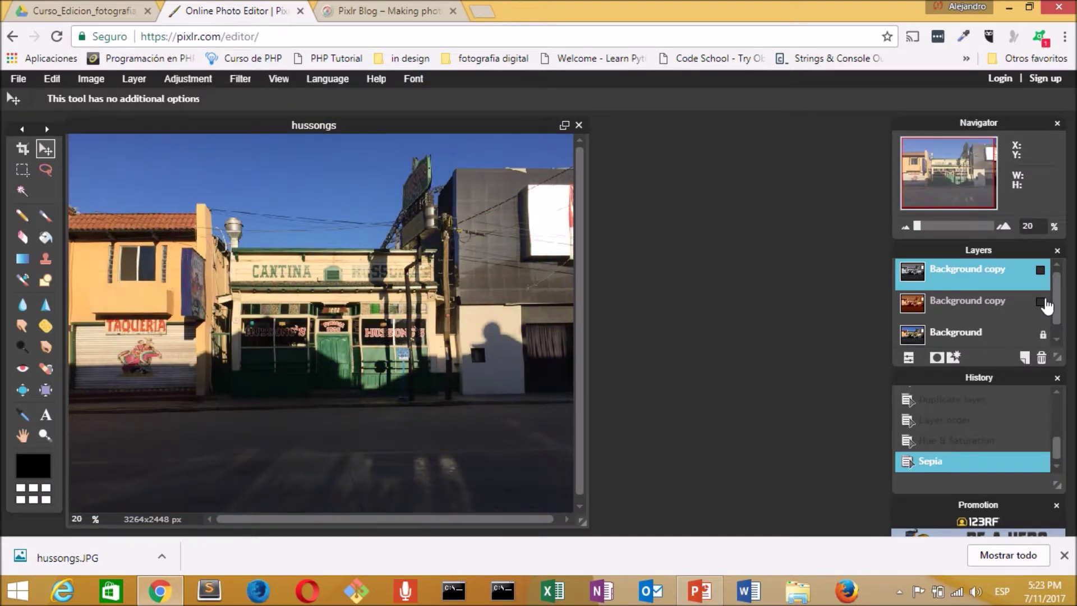
{"action": "left_click", "coordinate": [1043, 303]}
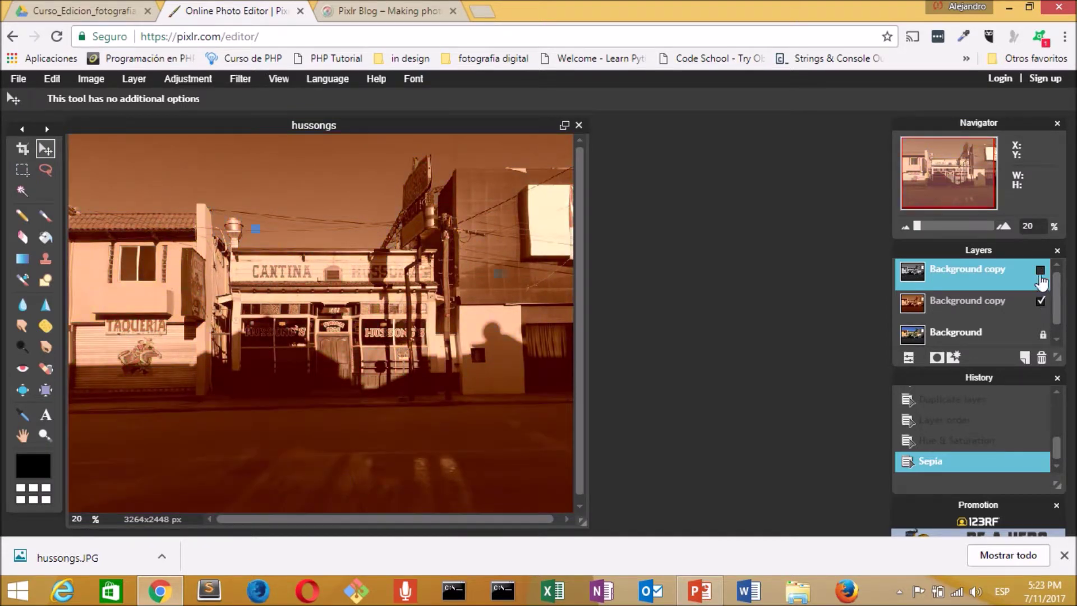
{"action": "left_click", "coordinate": [1040, 270]}
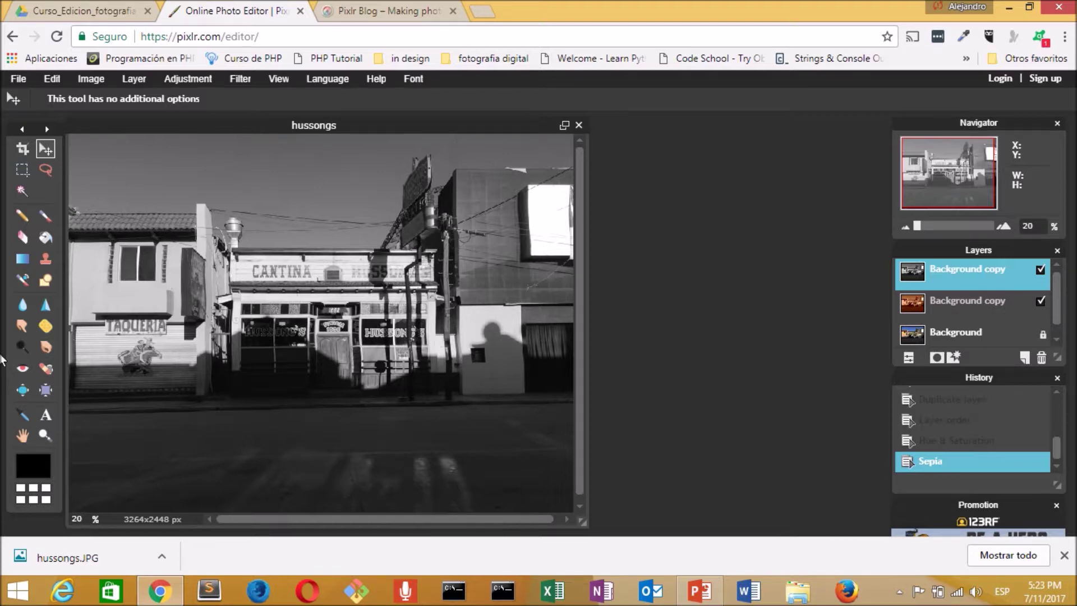
- Marquee-select the Taqueria building, about 916 × 1251 px, clear it from the black-and-white layer and deselect
{"action": "left_click", "coordinate": [23, 170]}
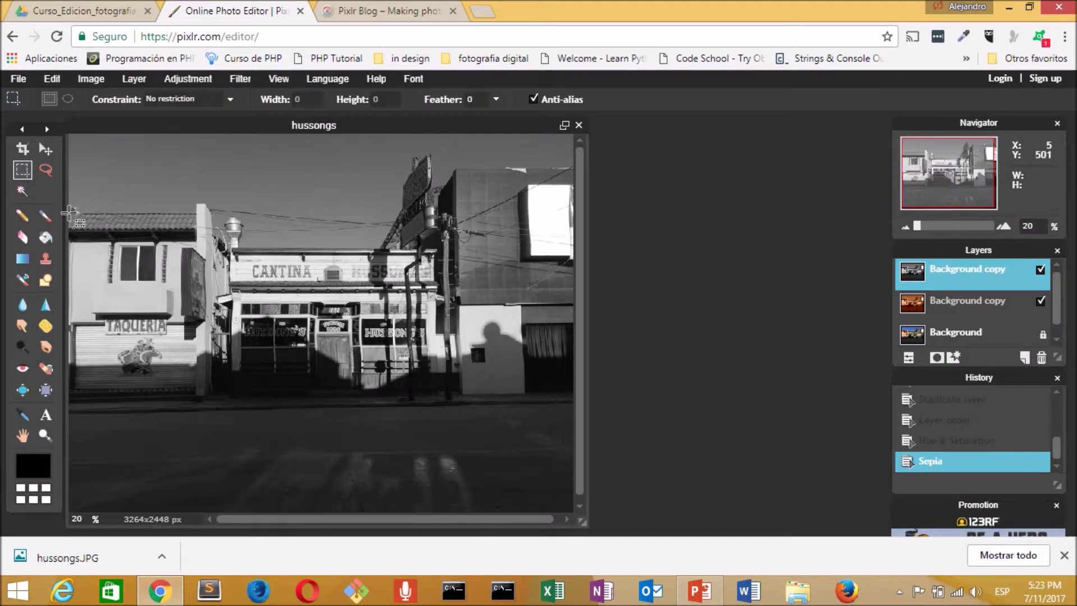
{"action": "left_click_drag", "start_coordinate": [69, 212], "coordinate": [214, 410]}
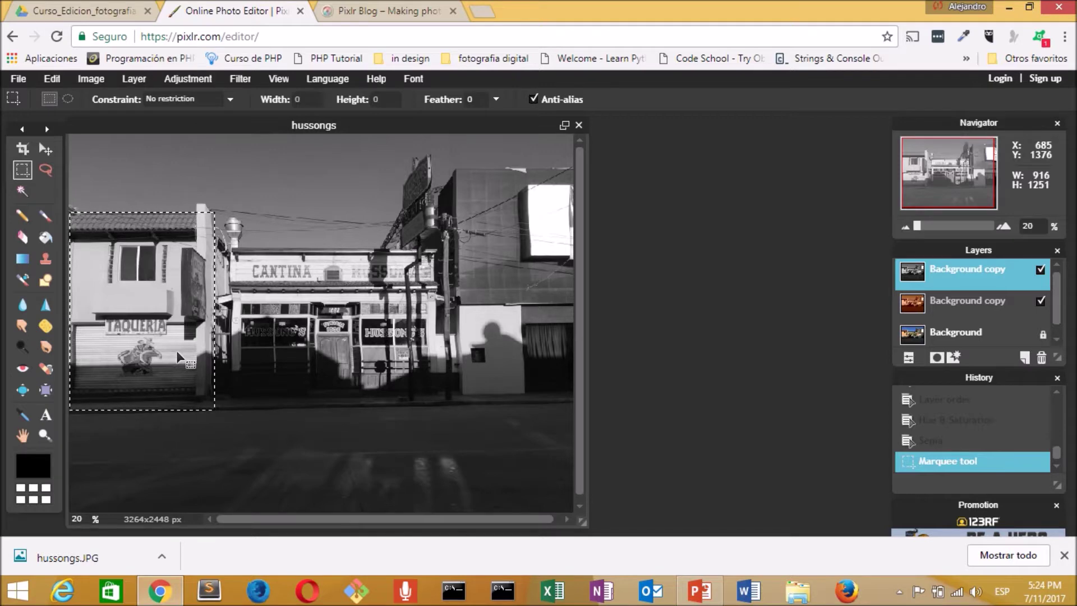
{"action": "key", "text": "Delete"}
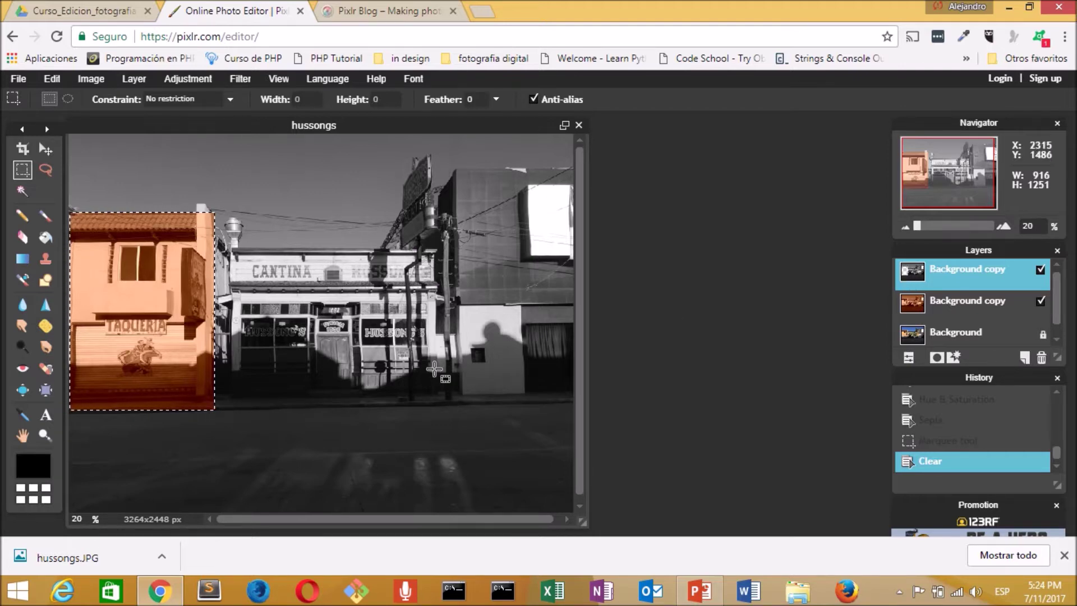
{"action": "key", "text": "ctrl+d"}
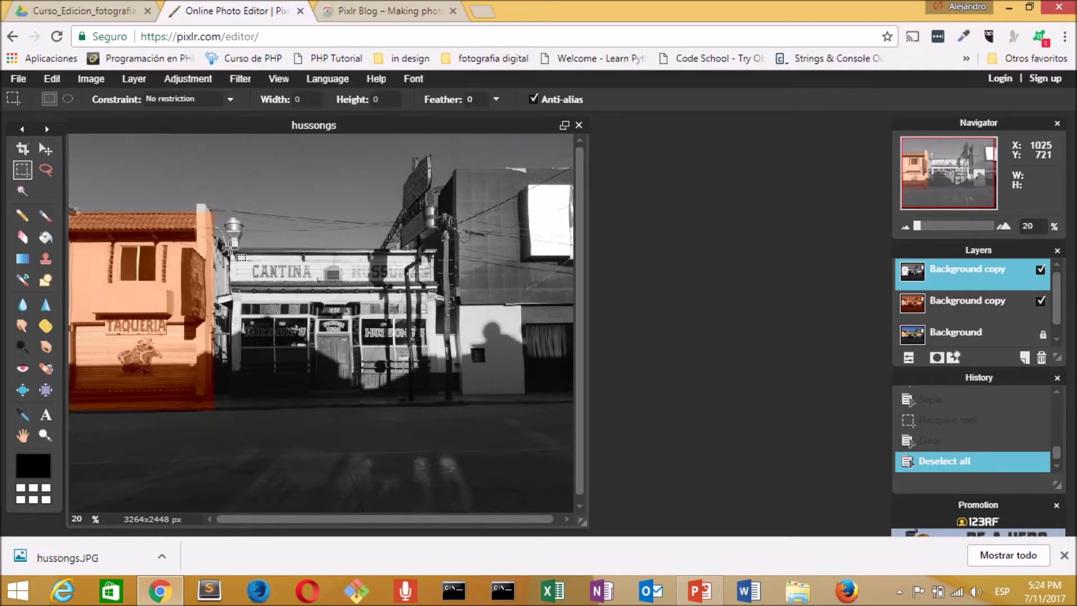
- Marquee-select the Cantina facade and the street below, about 1307 × 1686 px, clear it from the black-and-white and sepia layers, and deselect
{"action": "left_click_drag", "start_coordinate": [230, 249], "coordinate": [437, 514]}
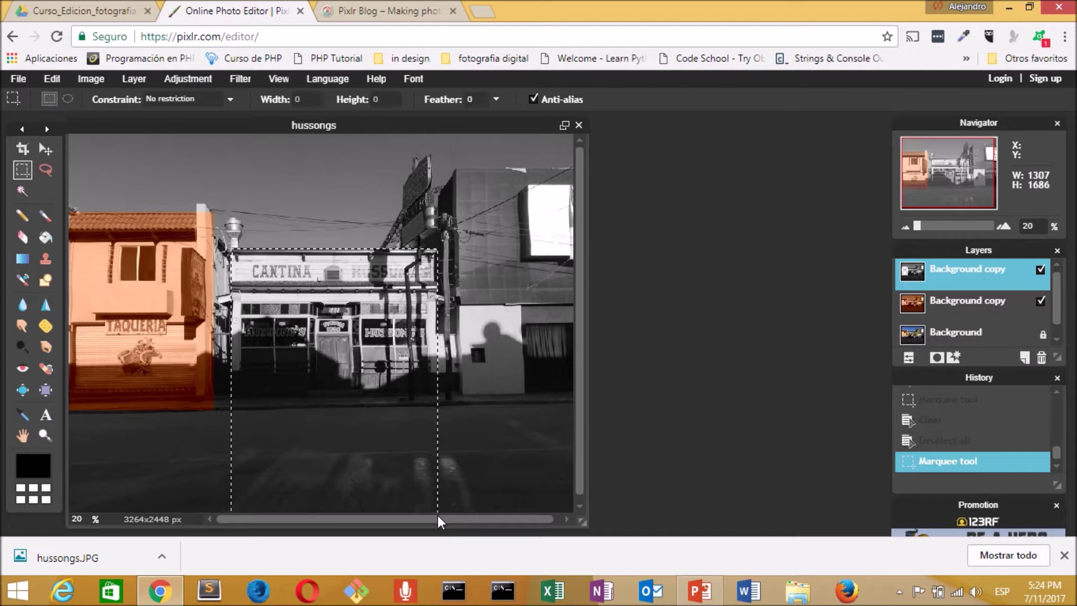
{"action": "key", "text": "Delete"}
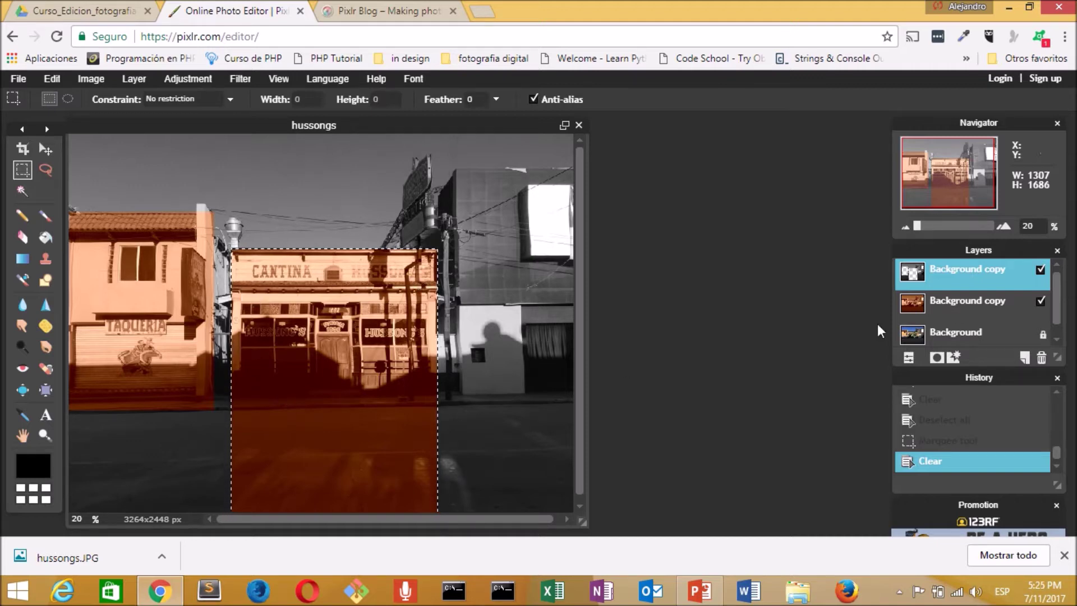
{"action": "left_click", "coordinate": [976, 308]}
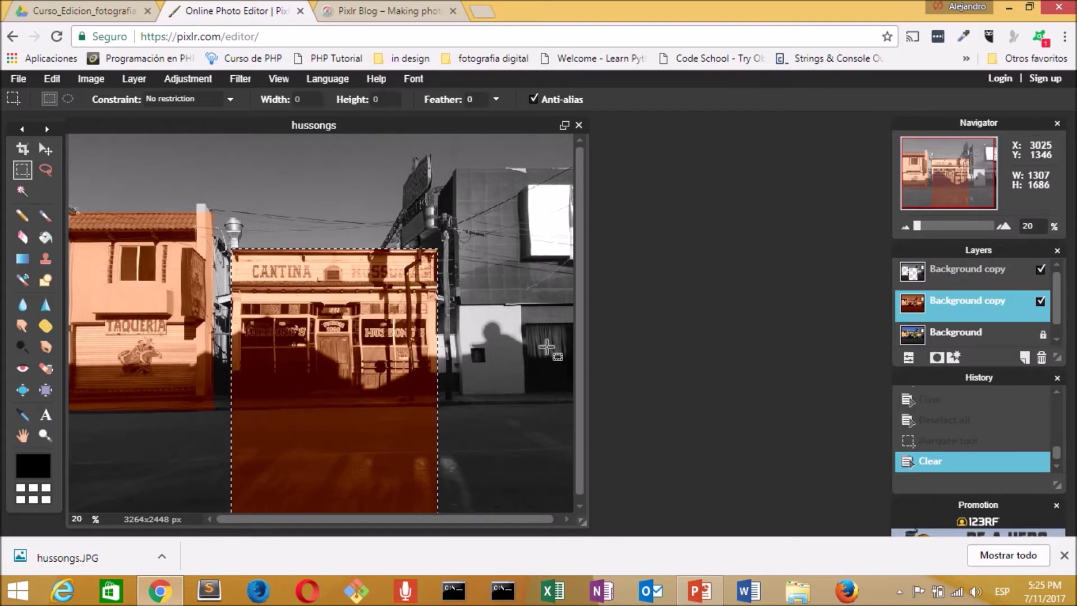
{"action": "key", "text": "Delete"}
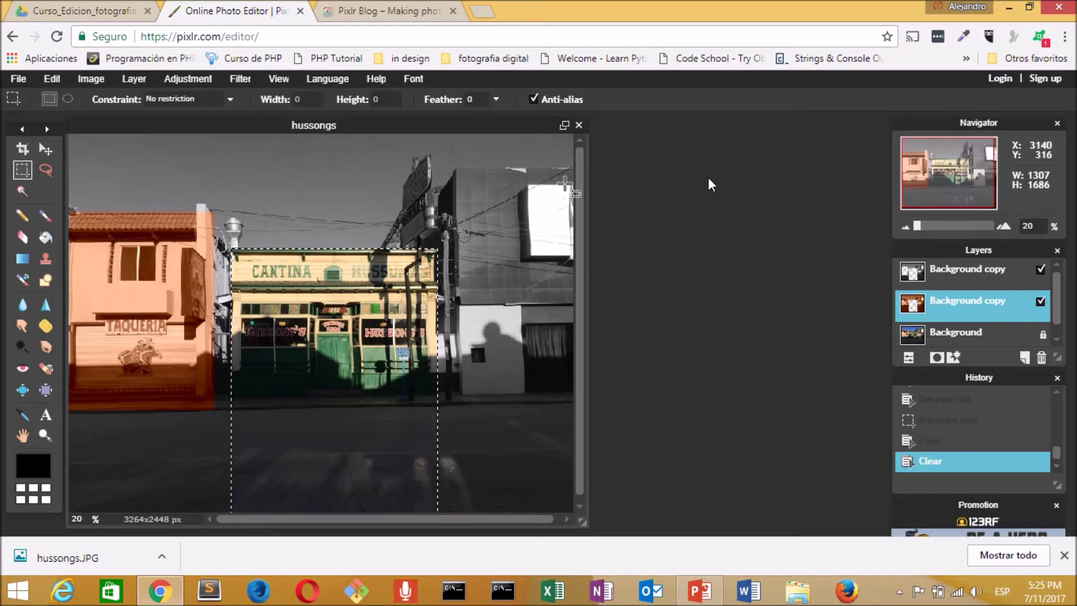
{"action": "left_click", "coordinate": [983, 271]}
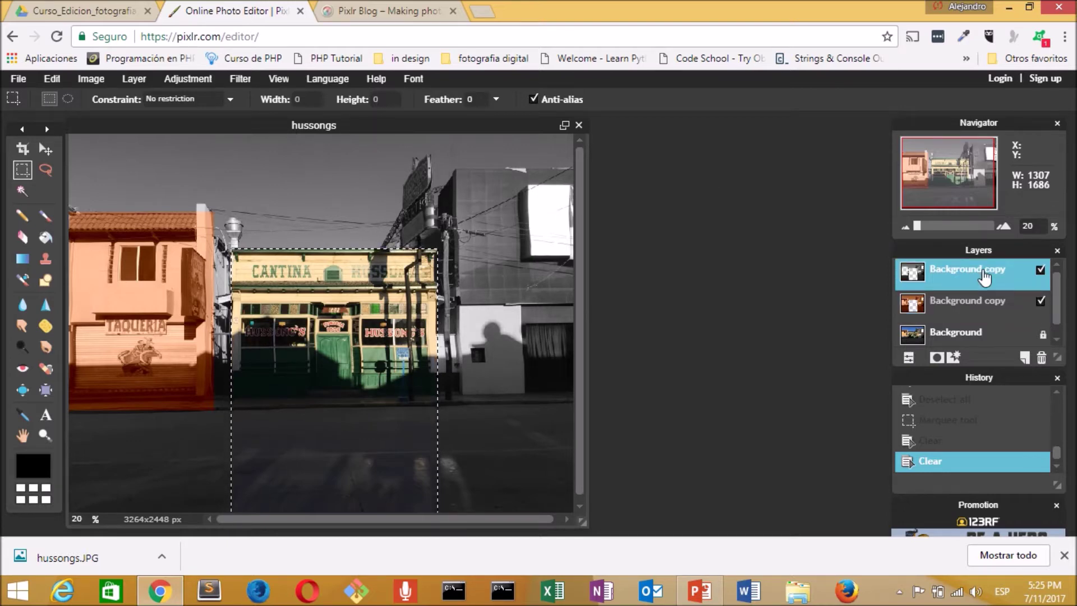
{"action": "key", "text": "ctrl+d"}
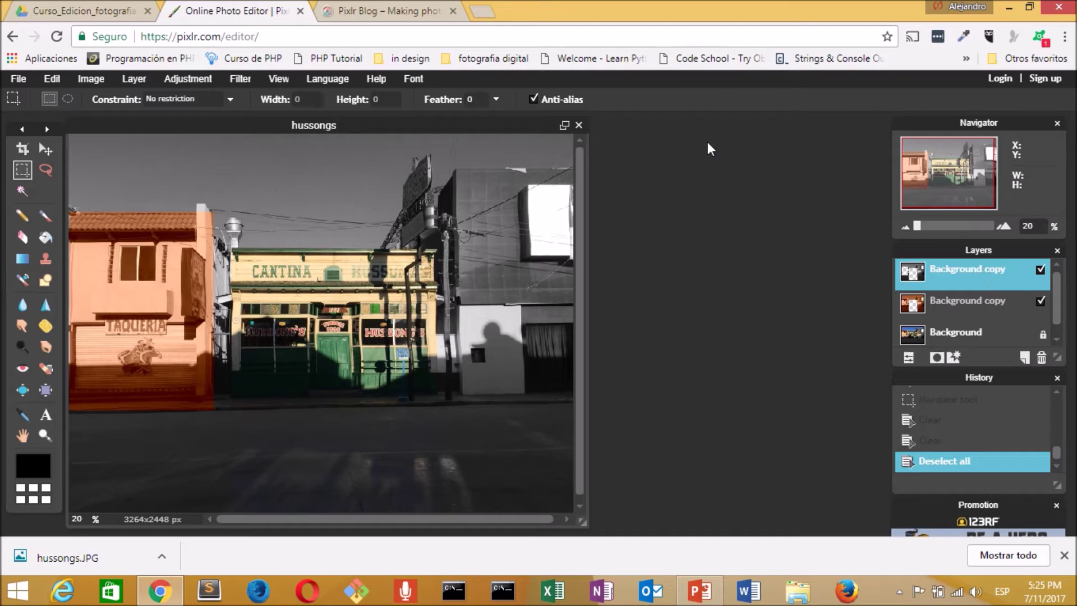
- Save the image to the computer's Downloads folder as hussongs5 in JPEG format with quality 100
{"action": "left_click", "coordinate": [21, 79]}
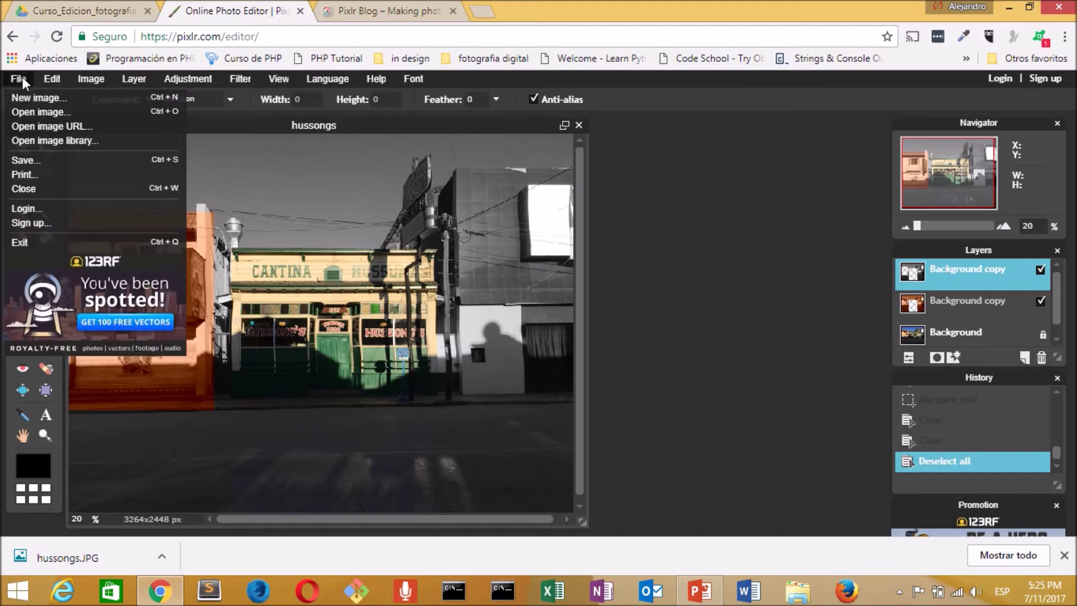
{"action": "left_click", "coordinate": [38, 160]}
{"action": "key", "text": "Return"}
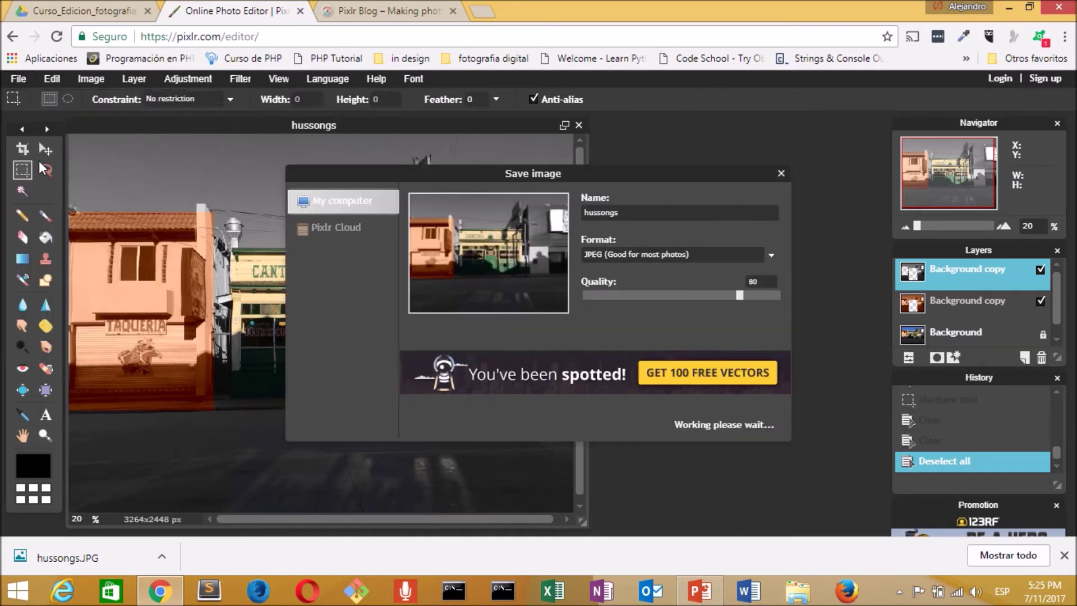
{"action": "left_click_drag", "start_coordinate": [742, 294], "coordinate": [779, 293]}
{"action": "type", "text": "5"}
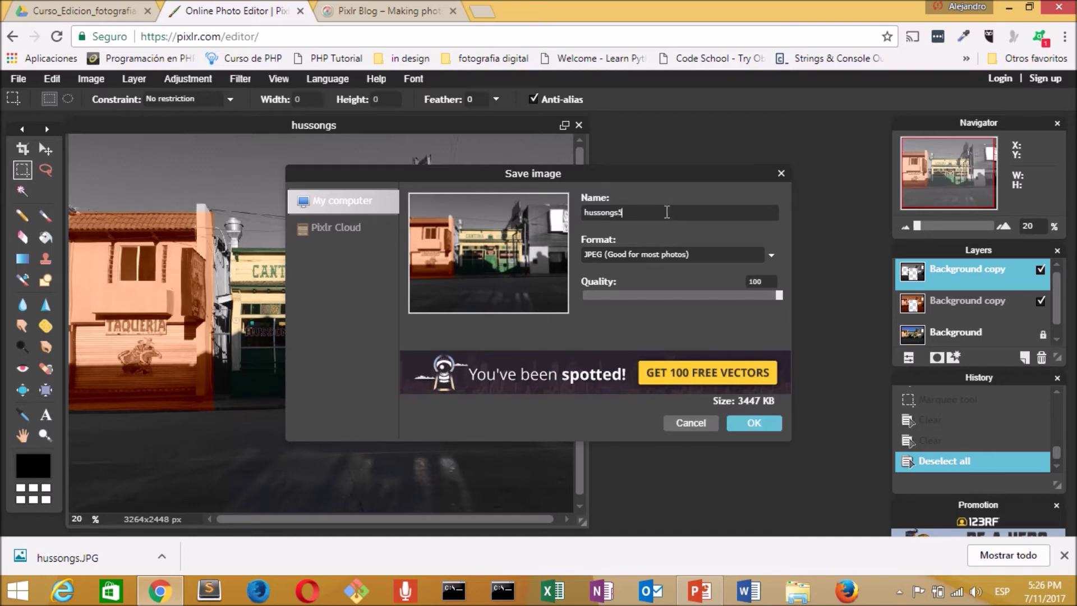
{"action": "left_click", "coordinate": [757, 422]}
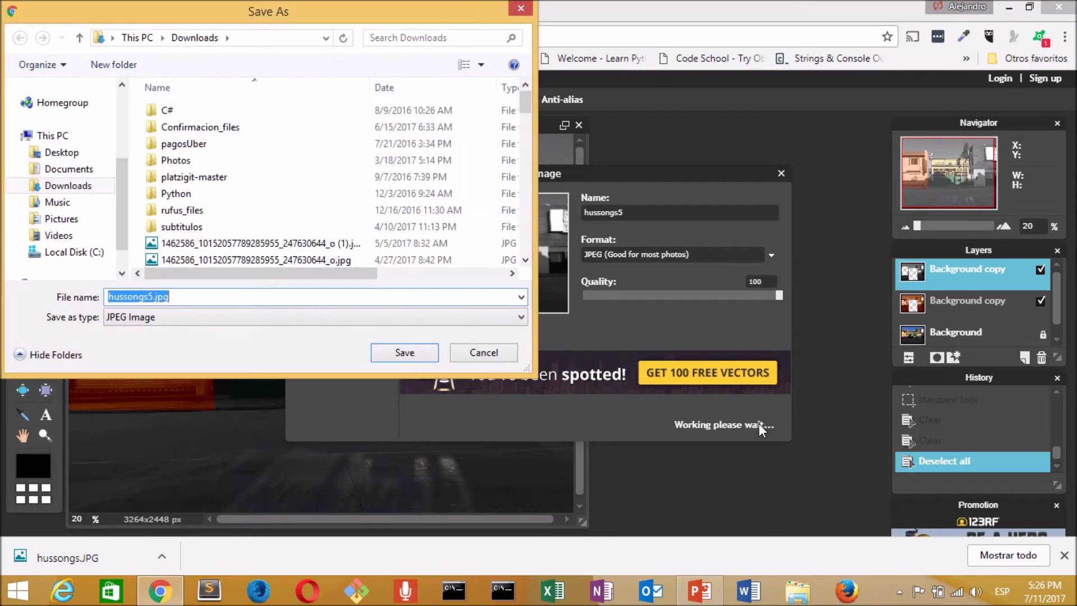
{"action": "left_click", "coordinate": [418, 354]}
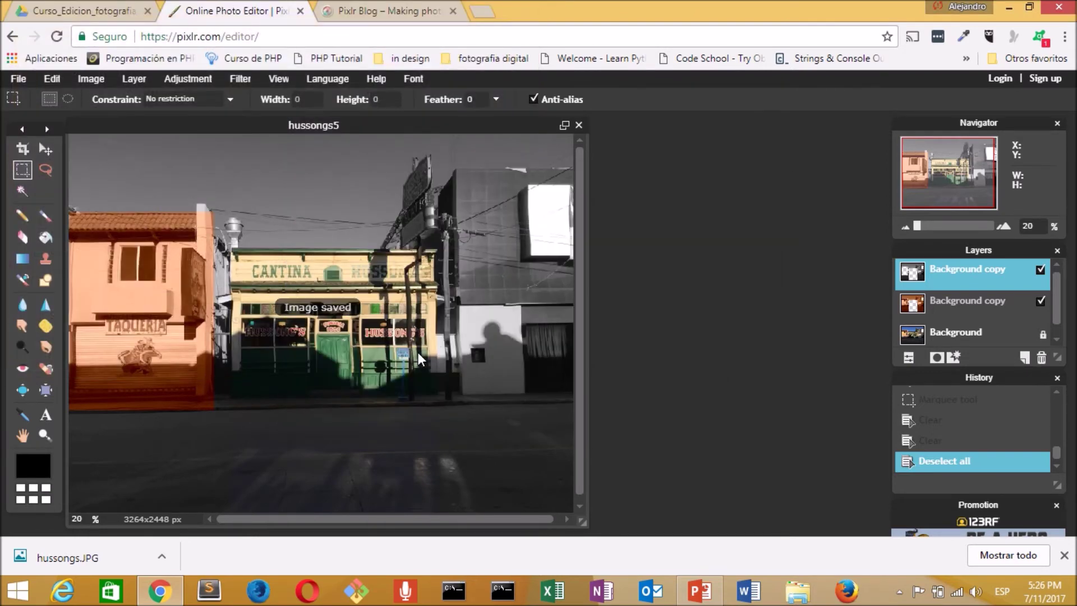